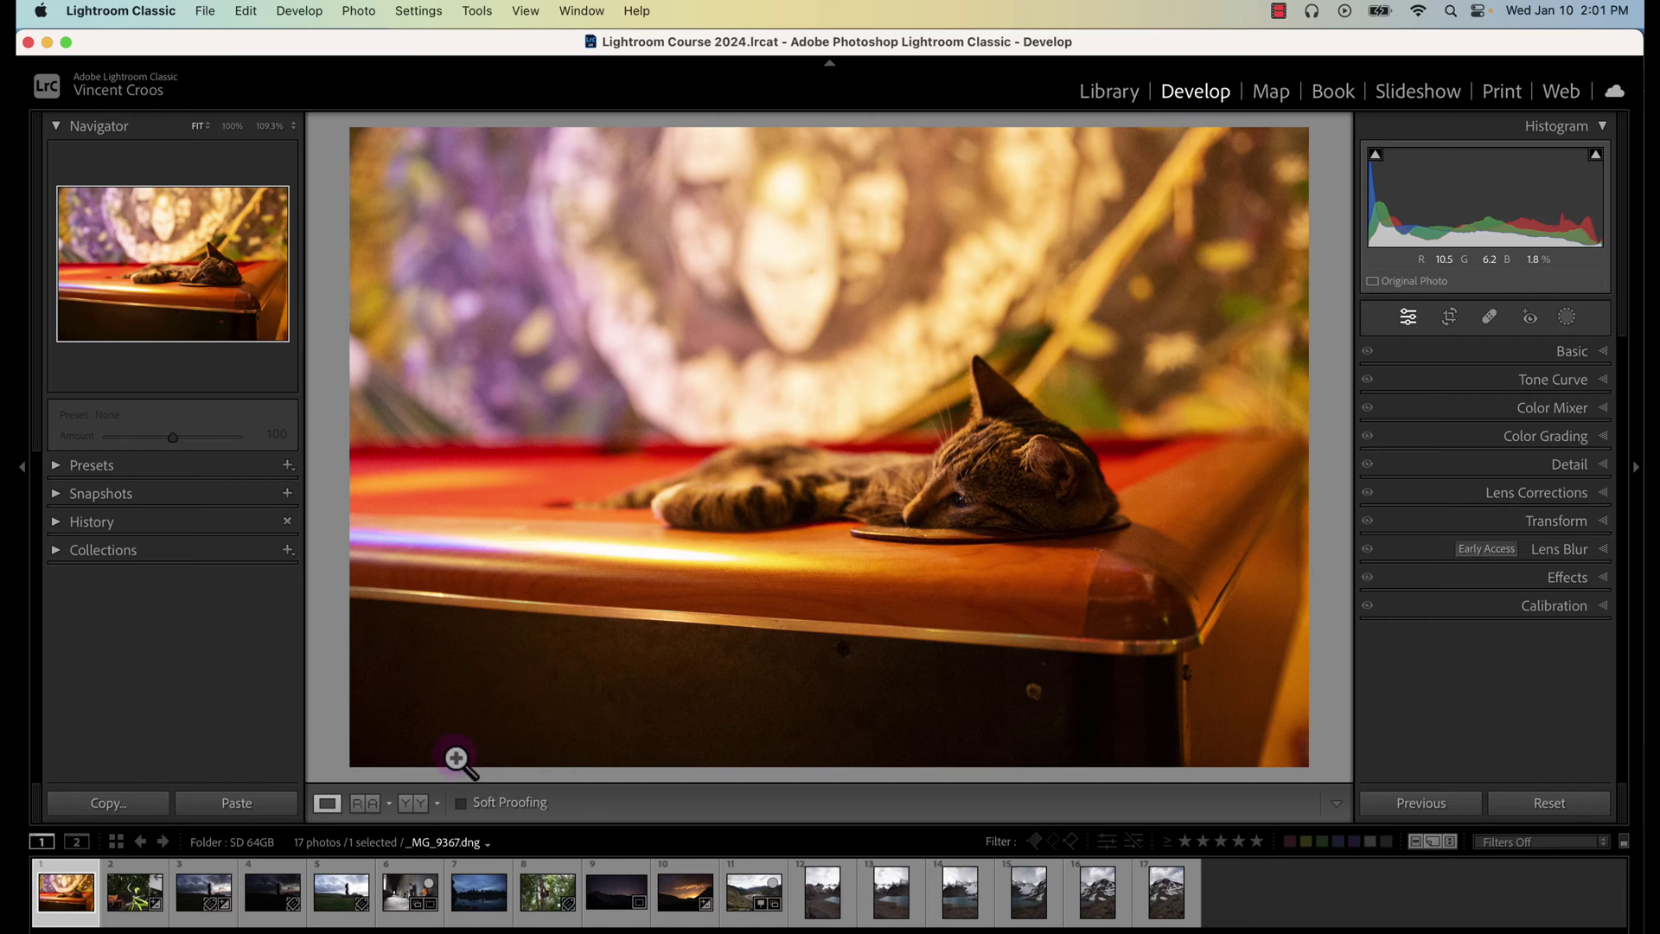
Step: Load the river valley landscape, thumbnail 11, from the Filmstrip into the Develop module
left_click(745, 896)
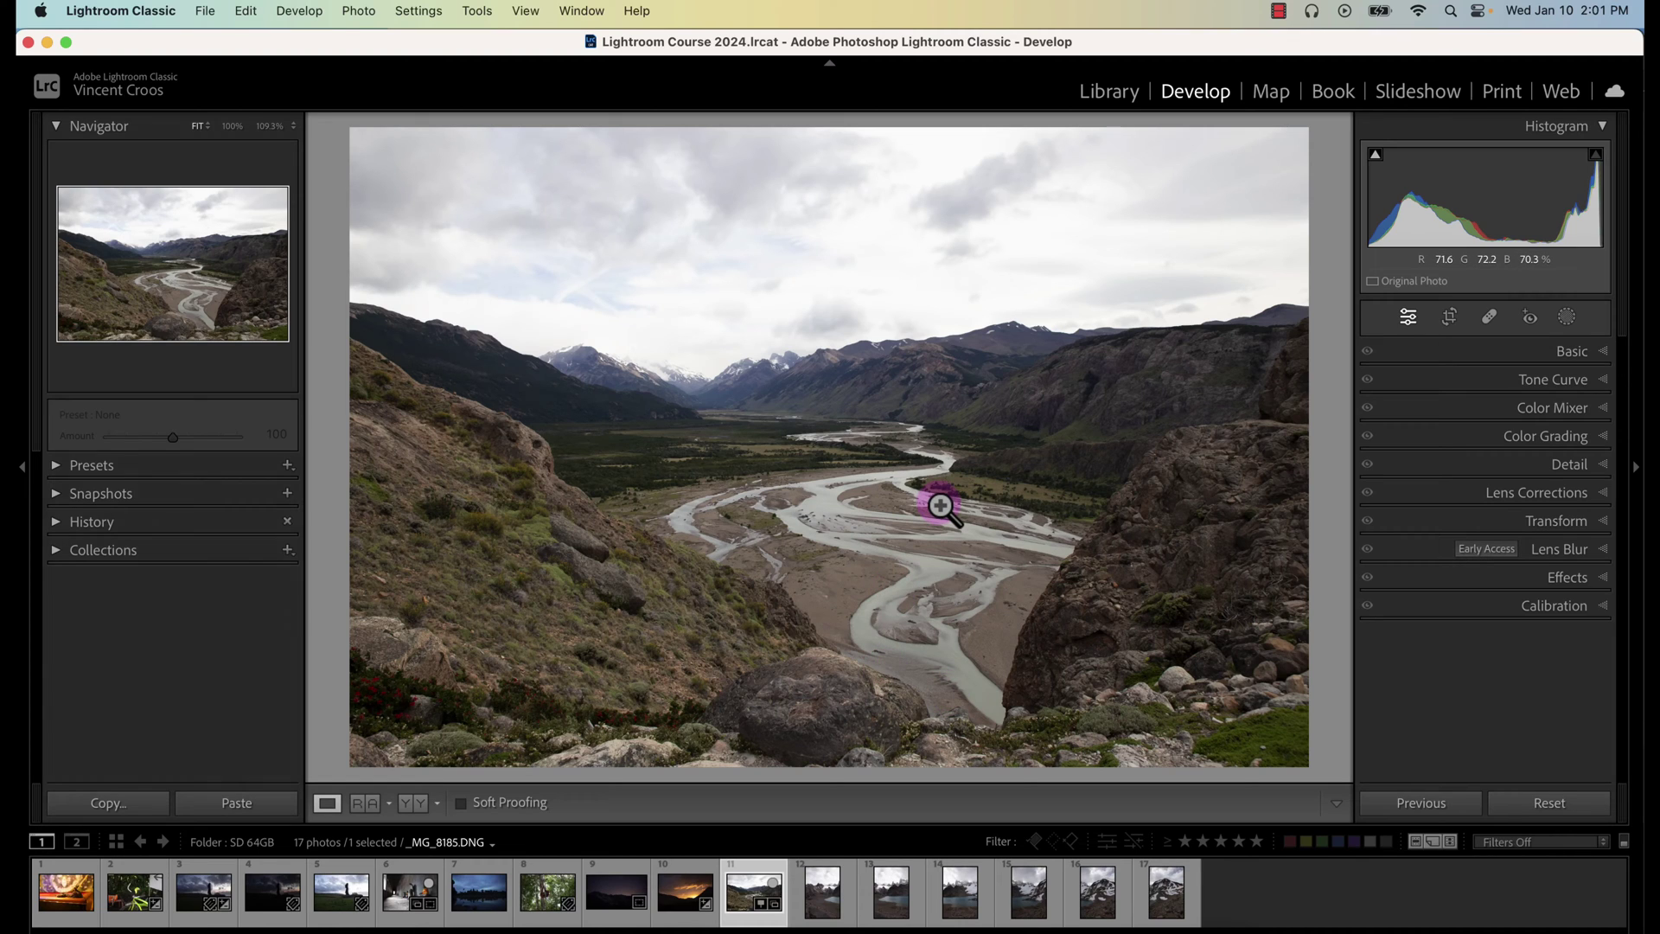
Step: Tighten the crop from the corner, bottom and top, then unlock aspect for a custom shape
left_click(1447, 320)
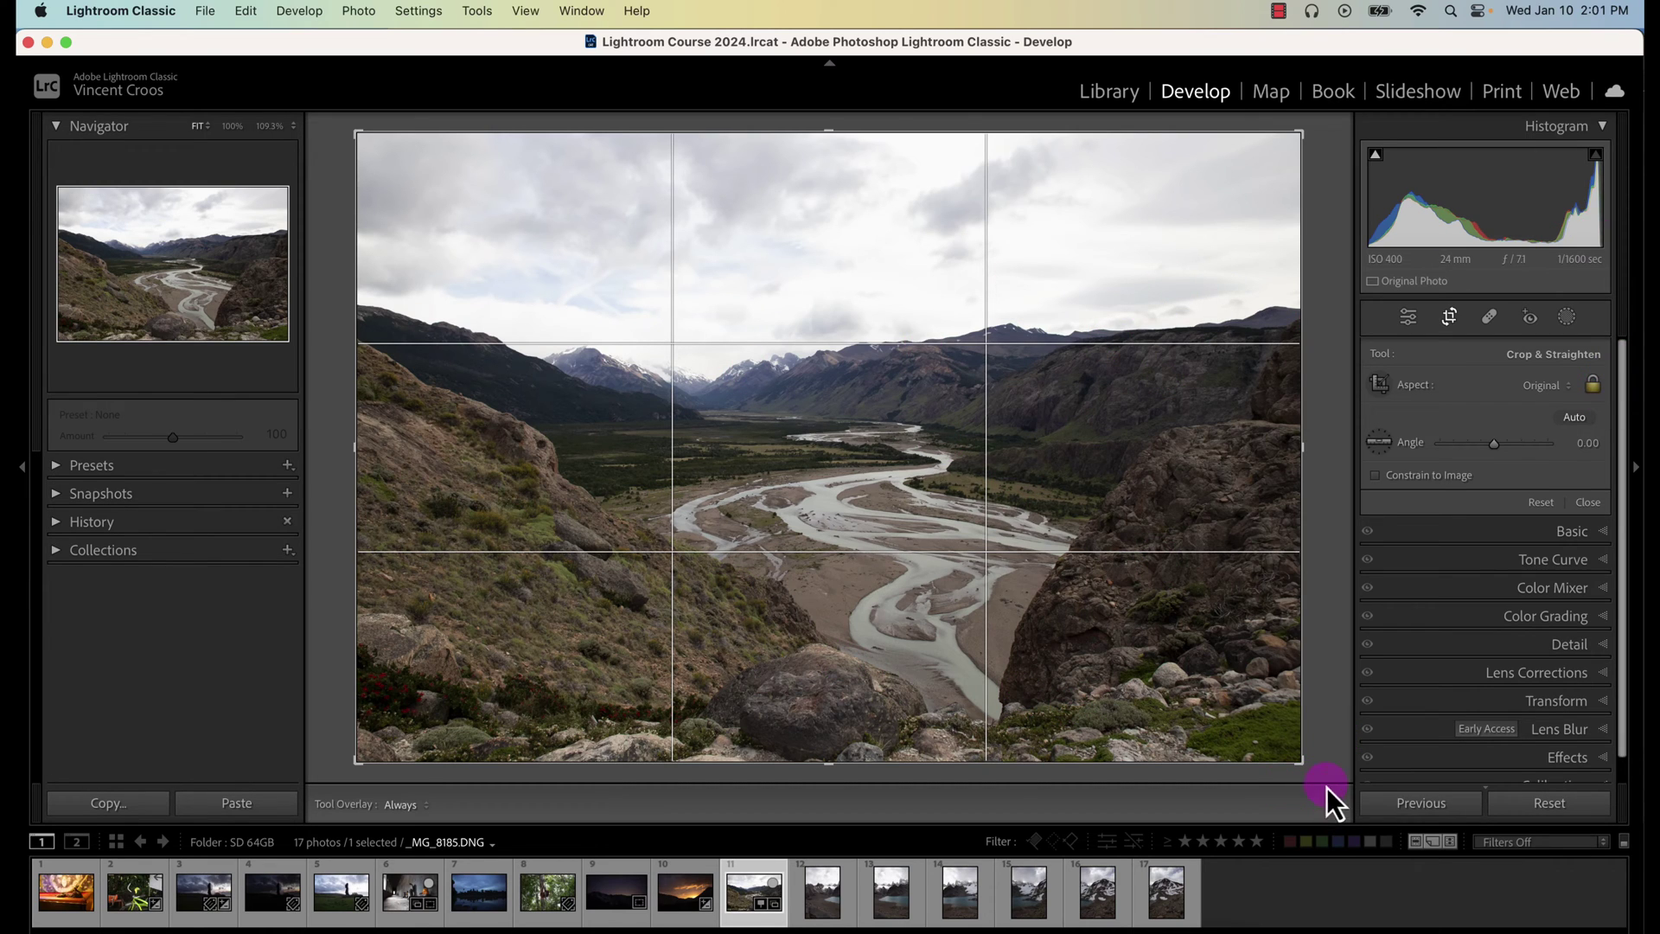
mouse_move(1304, 763)
left_mouse_down()
mouse_move(1247, 670)
mouse_move(1284, 577)
left_mouse_up()
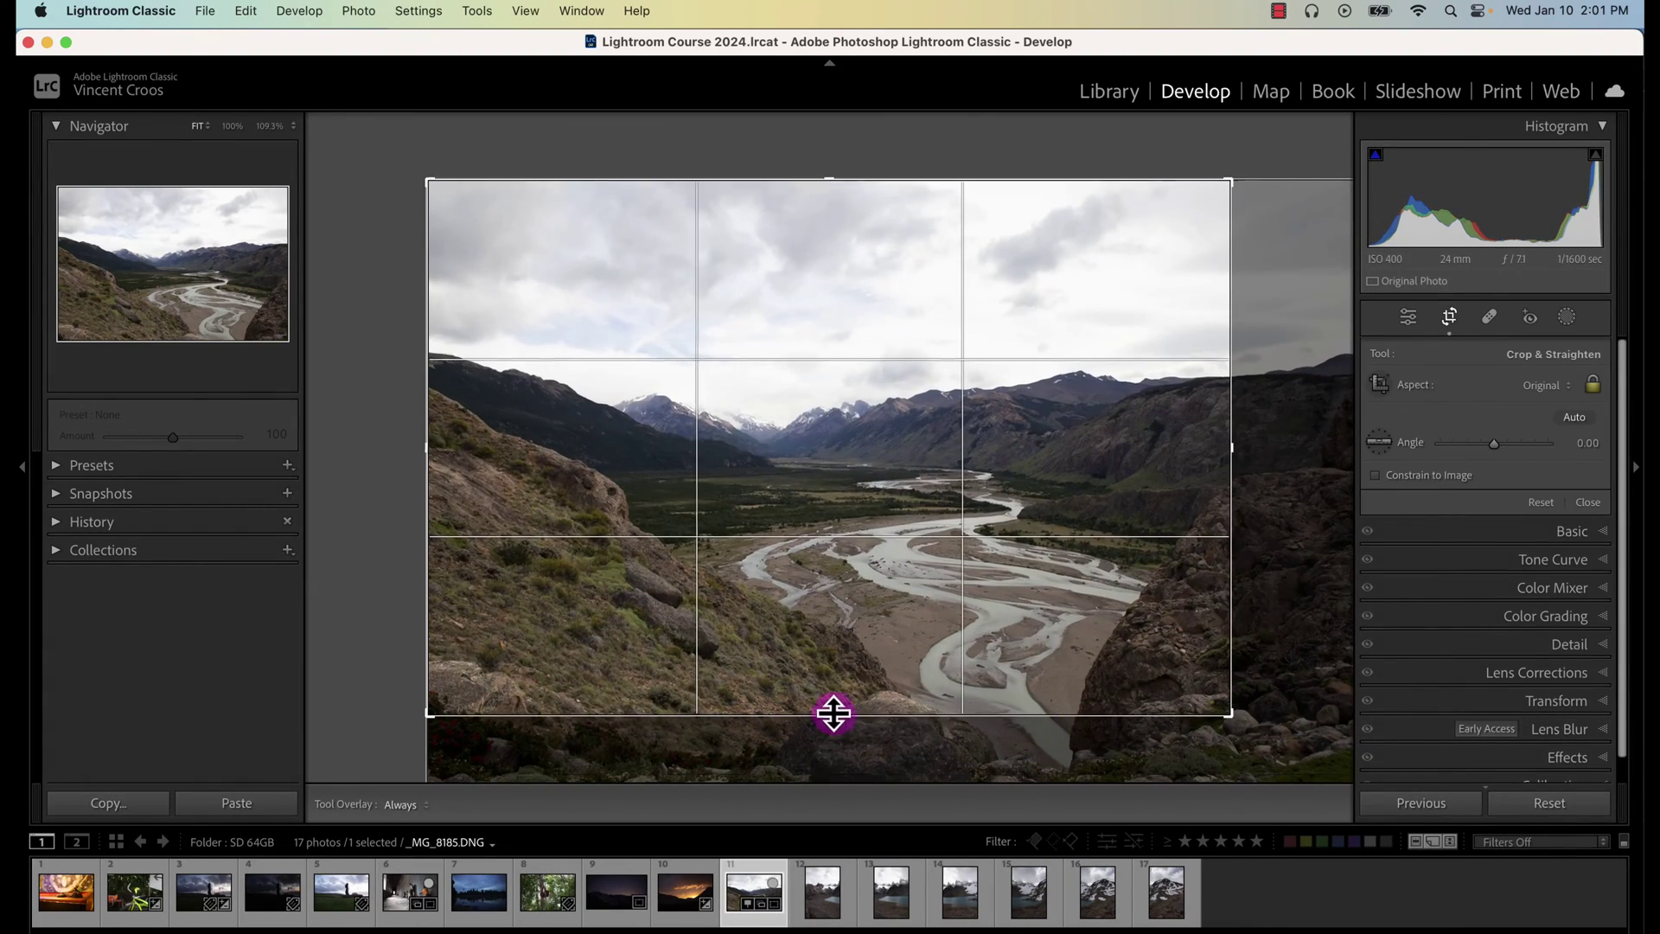
left_click_drag(835, 716, 856, 671)
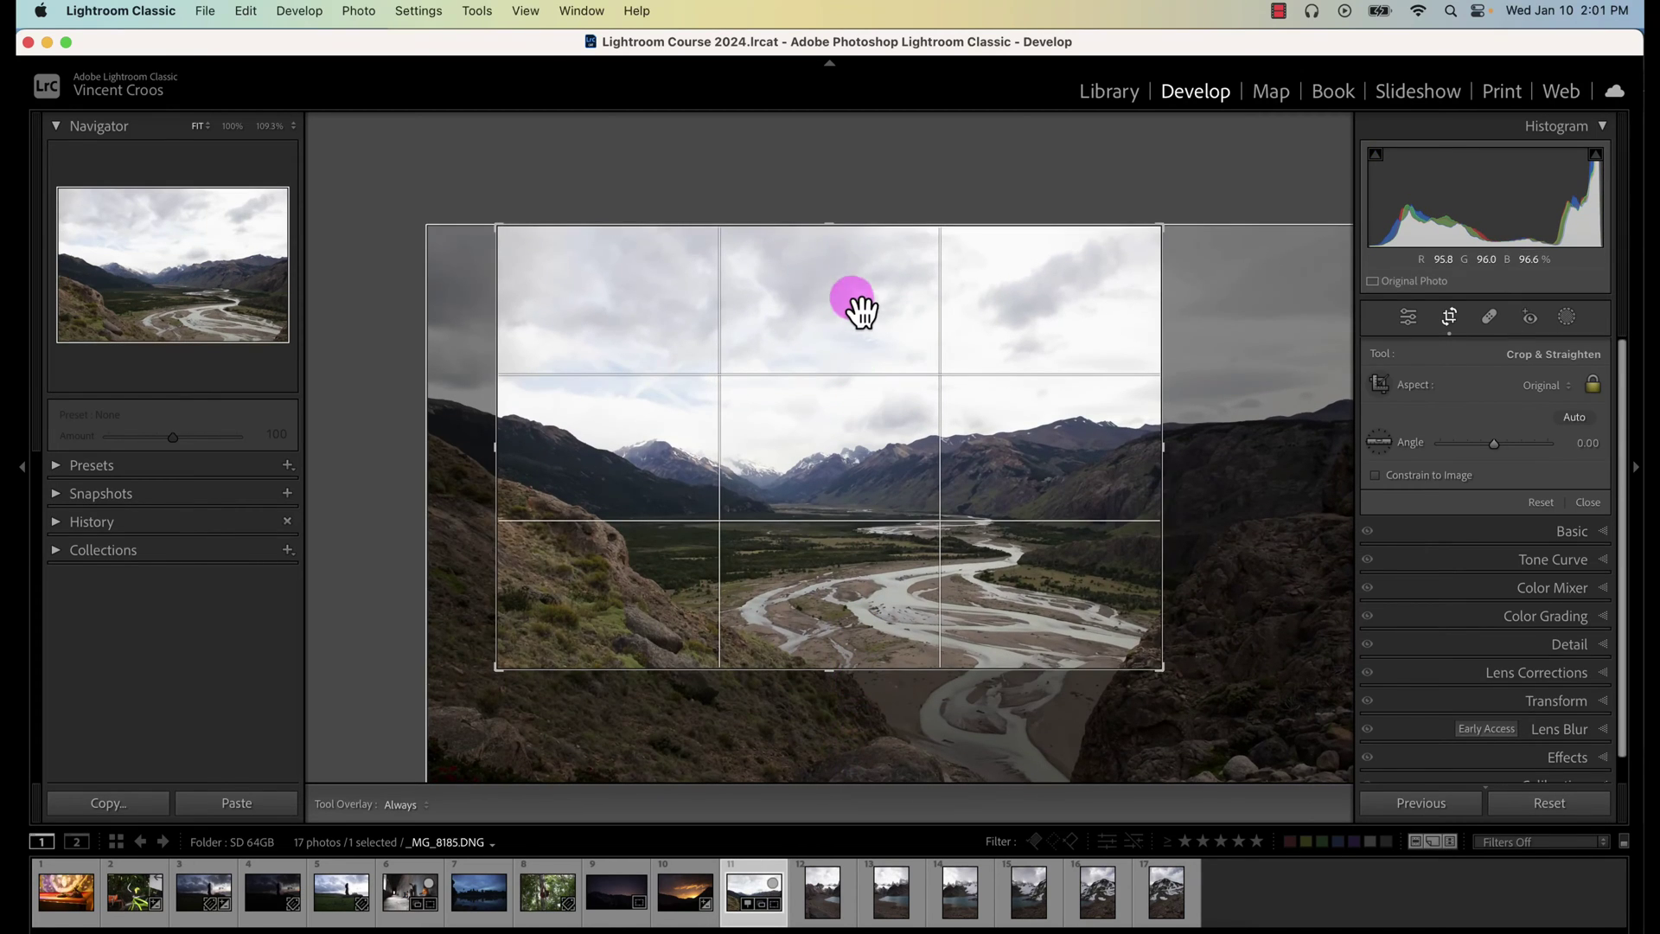
left_click_drag(816, 222, 818, 315)
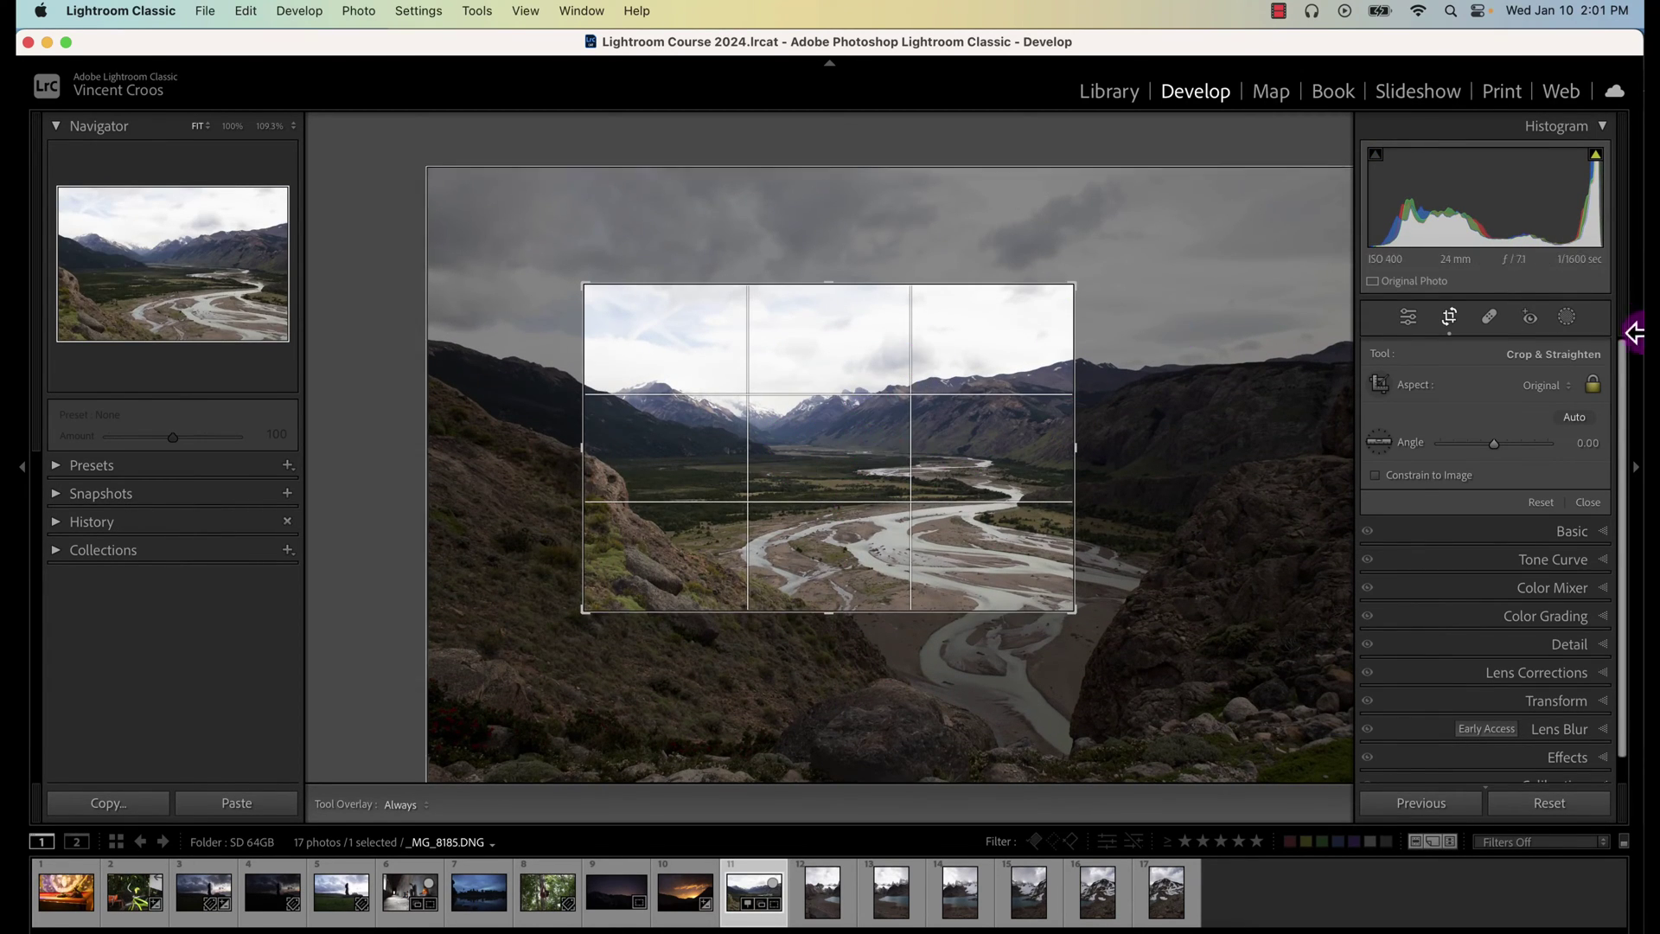
left_click(1593, 390)
mouse_move(1074, 608)
left_mouse_down()
mouse_move(1199, 626)
mouse_move(1096, 603)
left_mouse_up()
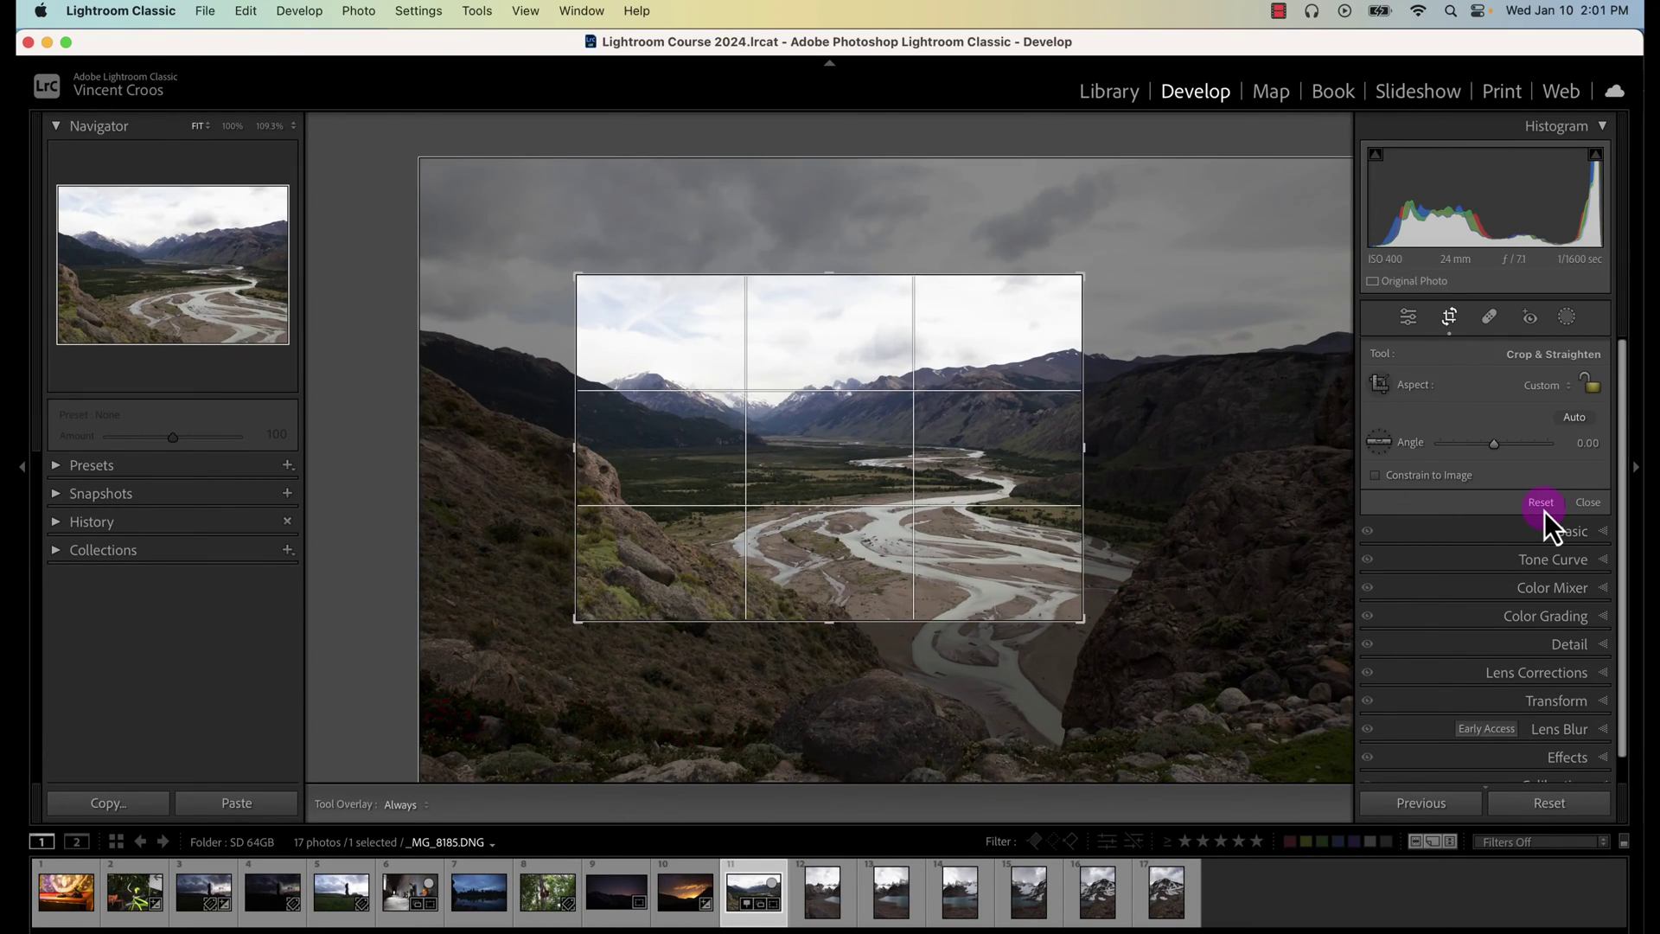
Step: Reset the crop and set the crop aspect ratio to 16 x 9
left_click(1541, 502)
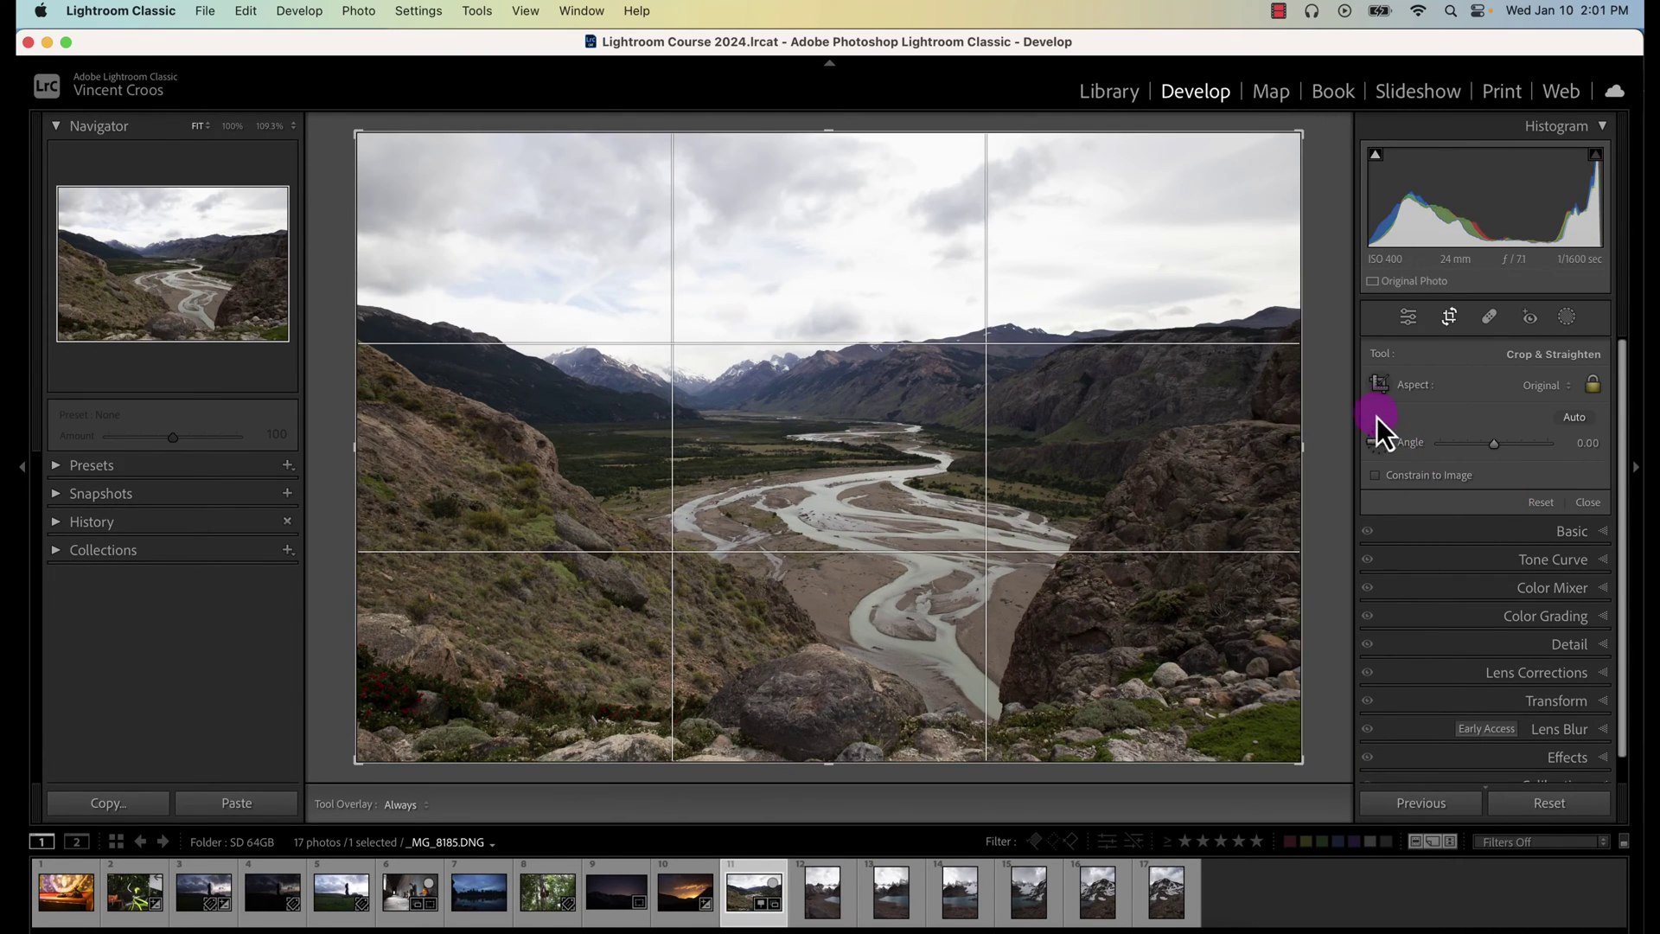
left_click(1544, 385)
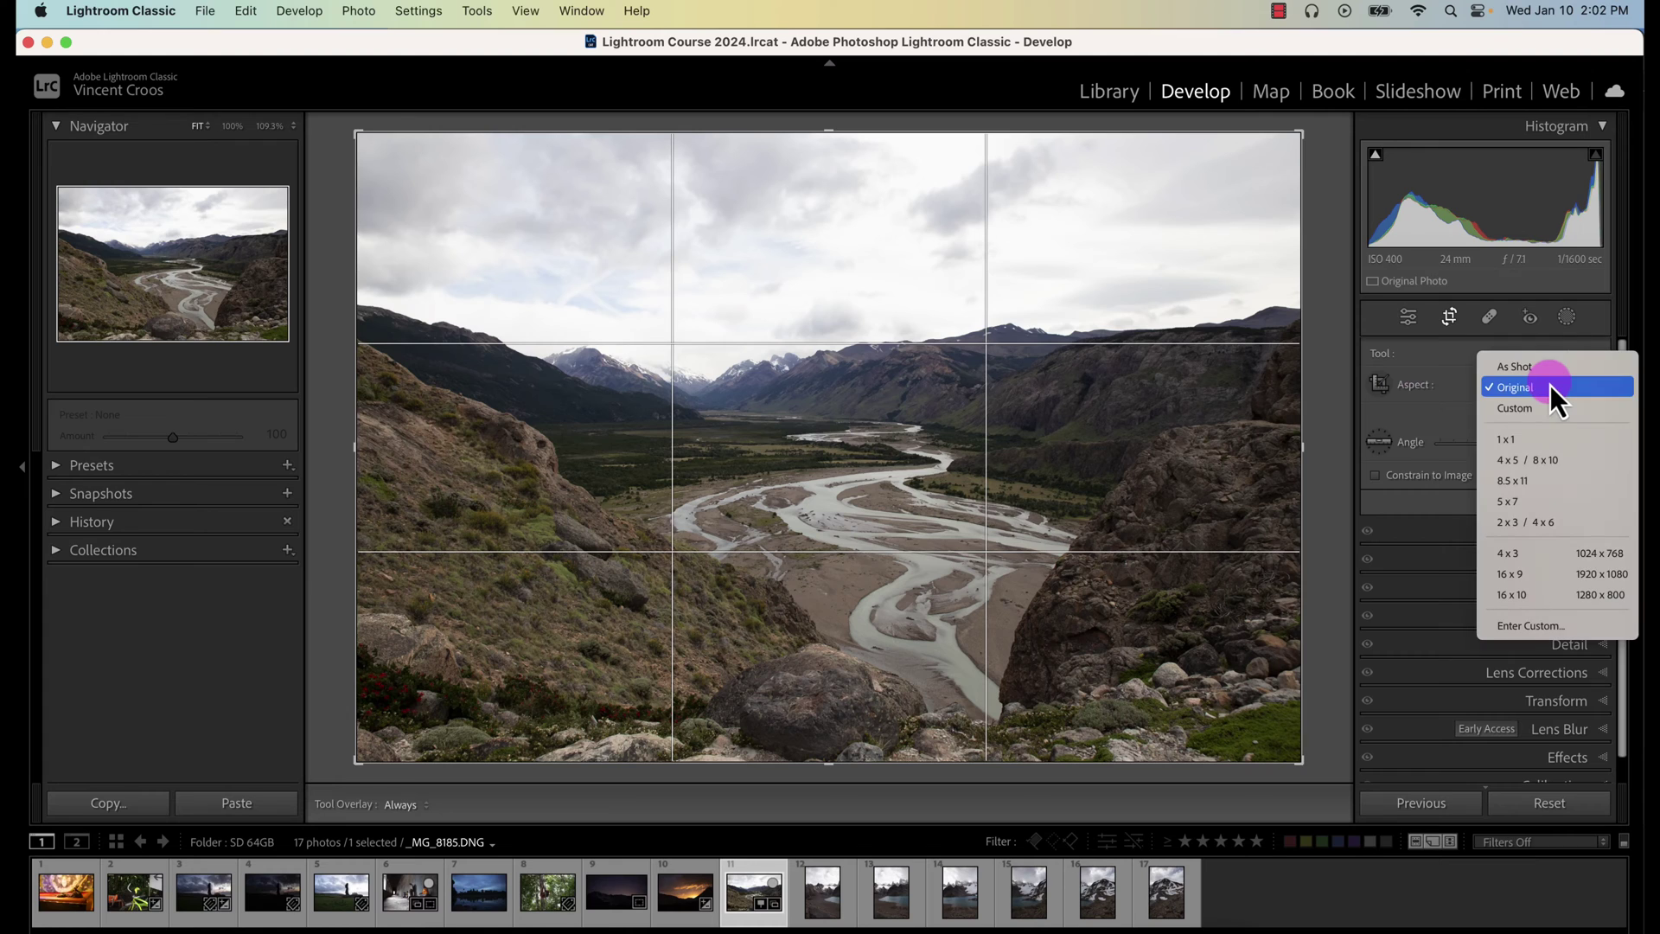
left_click(1530, 575)
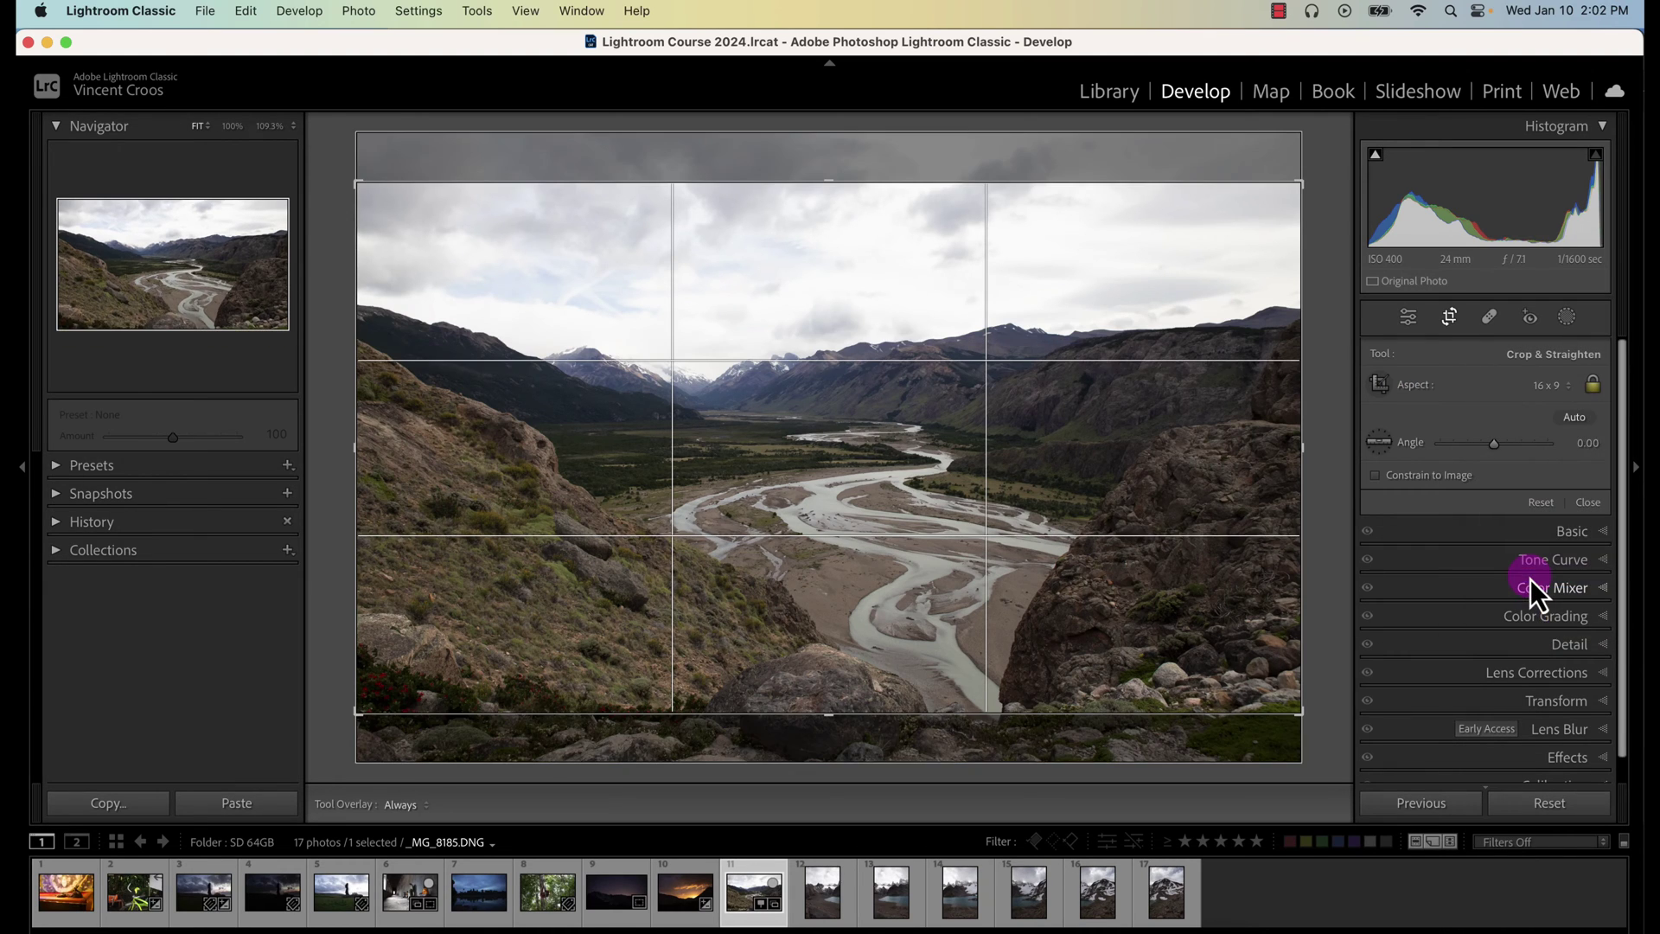
Step: Draw a vertical crop frame over the valley and shift the photo to frame the river
left_click(1382, 388)
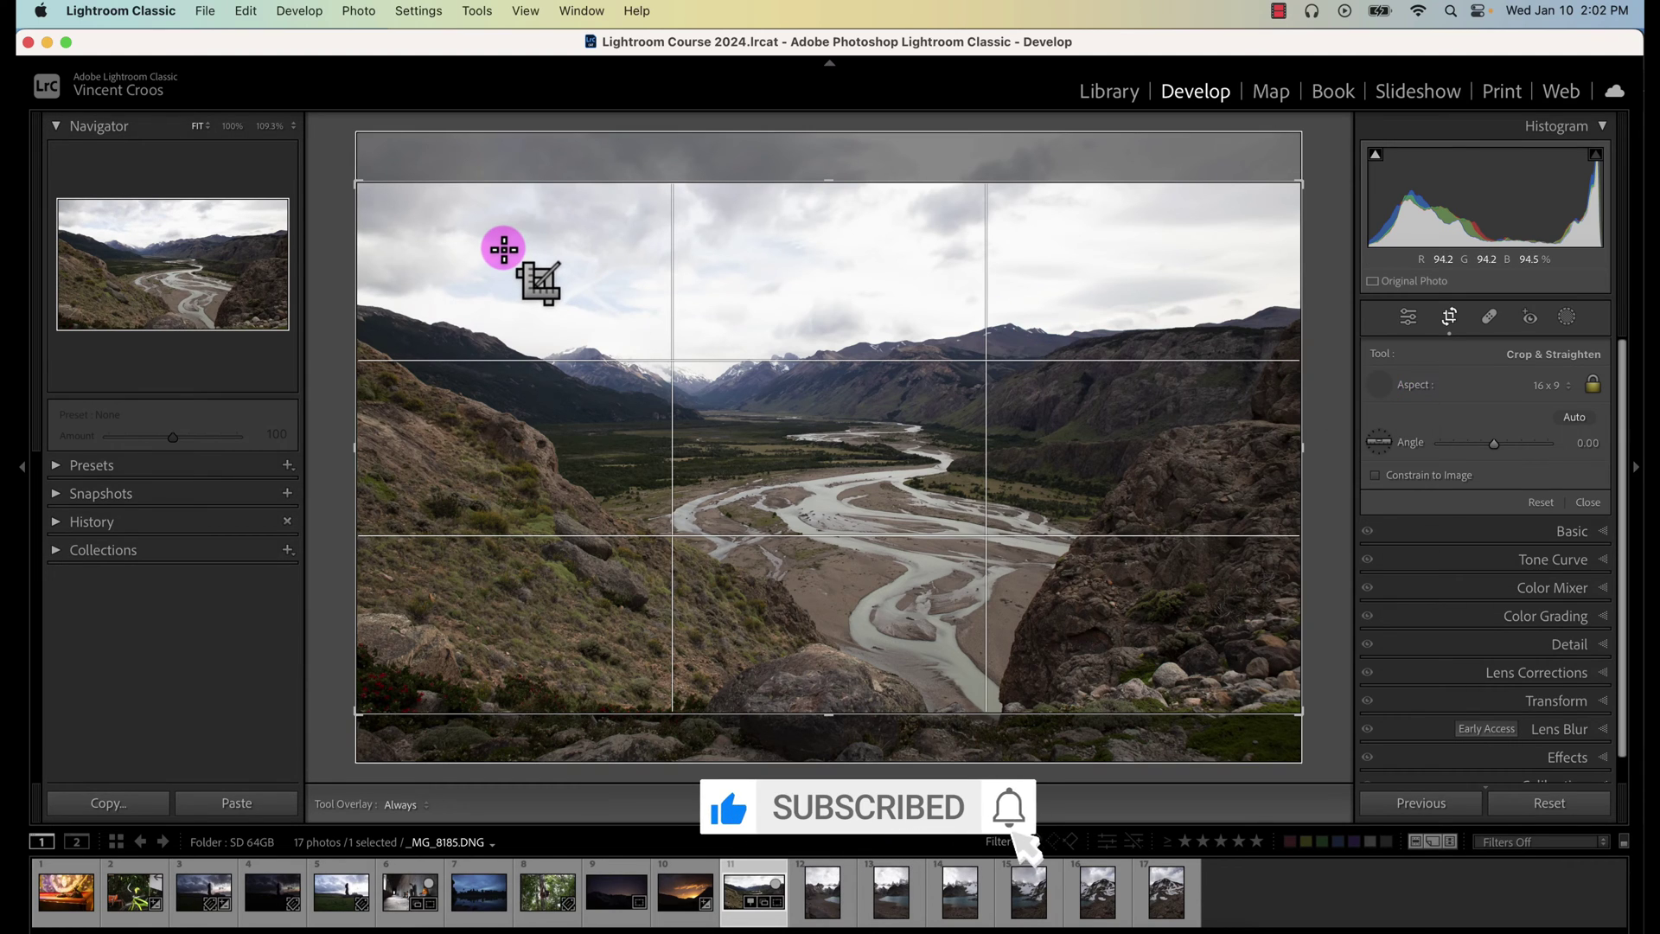
mouse_move(494, 243)
left_mouse_down()
mouse_move(515, 285)
mouse_move(807, 366)
mouse_move(986, 480)
left_mouse_up()
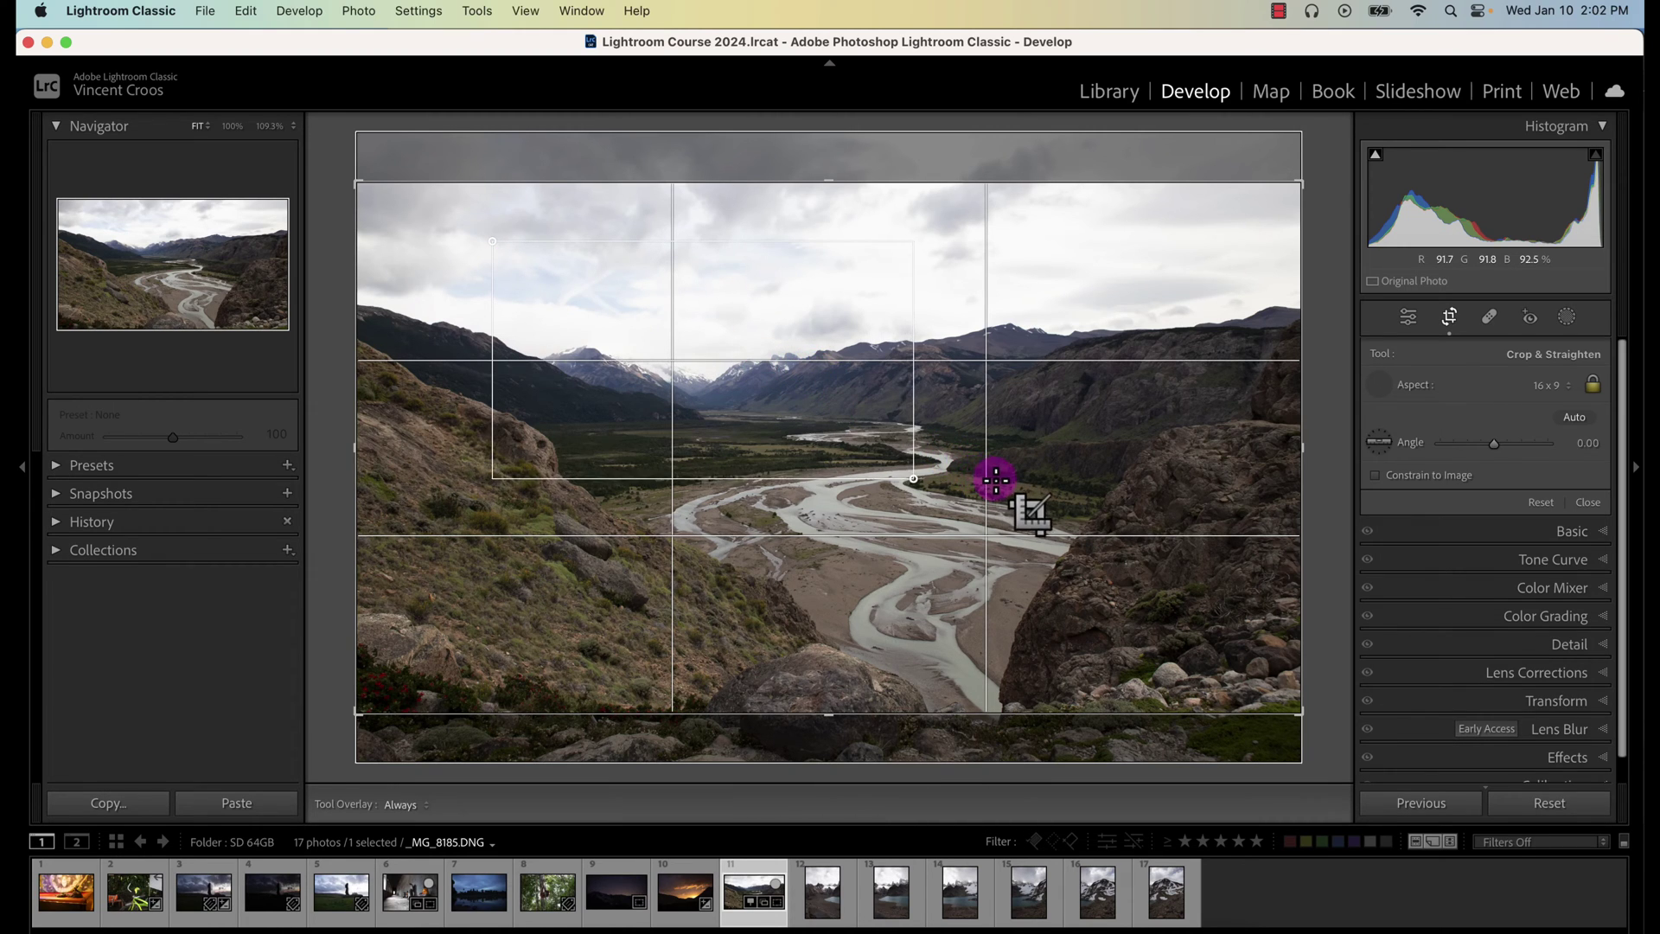
mouse_move(985, 479)
left_mouse_down()
mouse_move(1191, 573)
mouse_move(822, 753)
left_mouse_up()
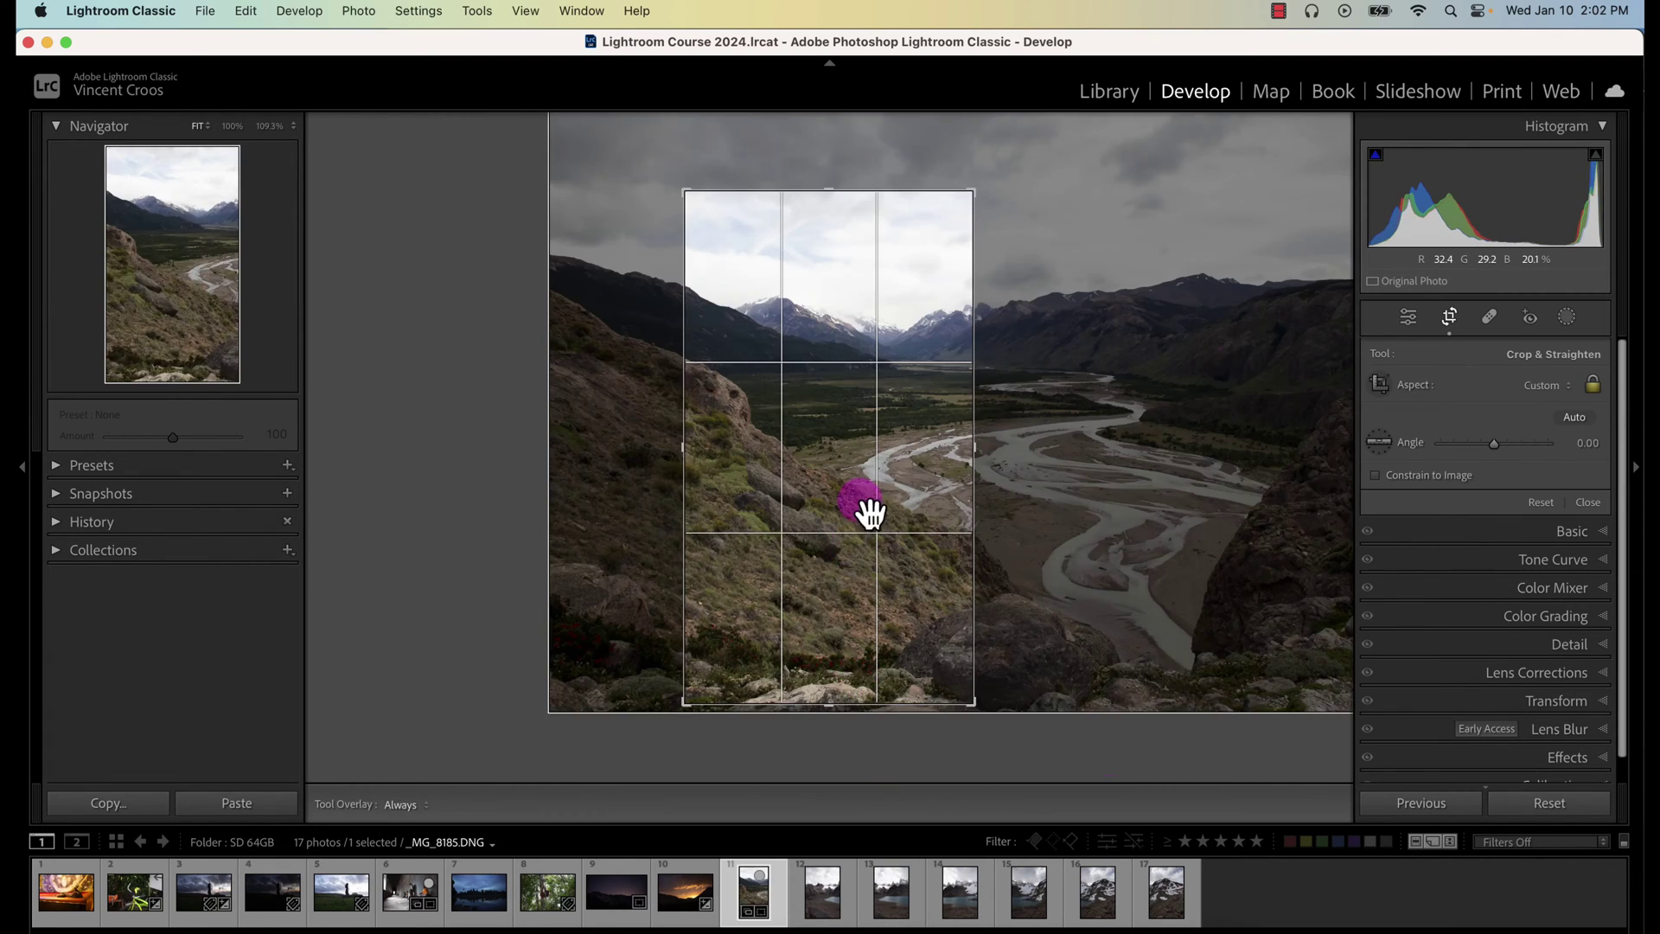
left_click_drag(871, 503, 871, 182)
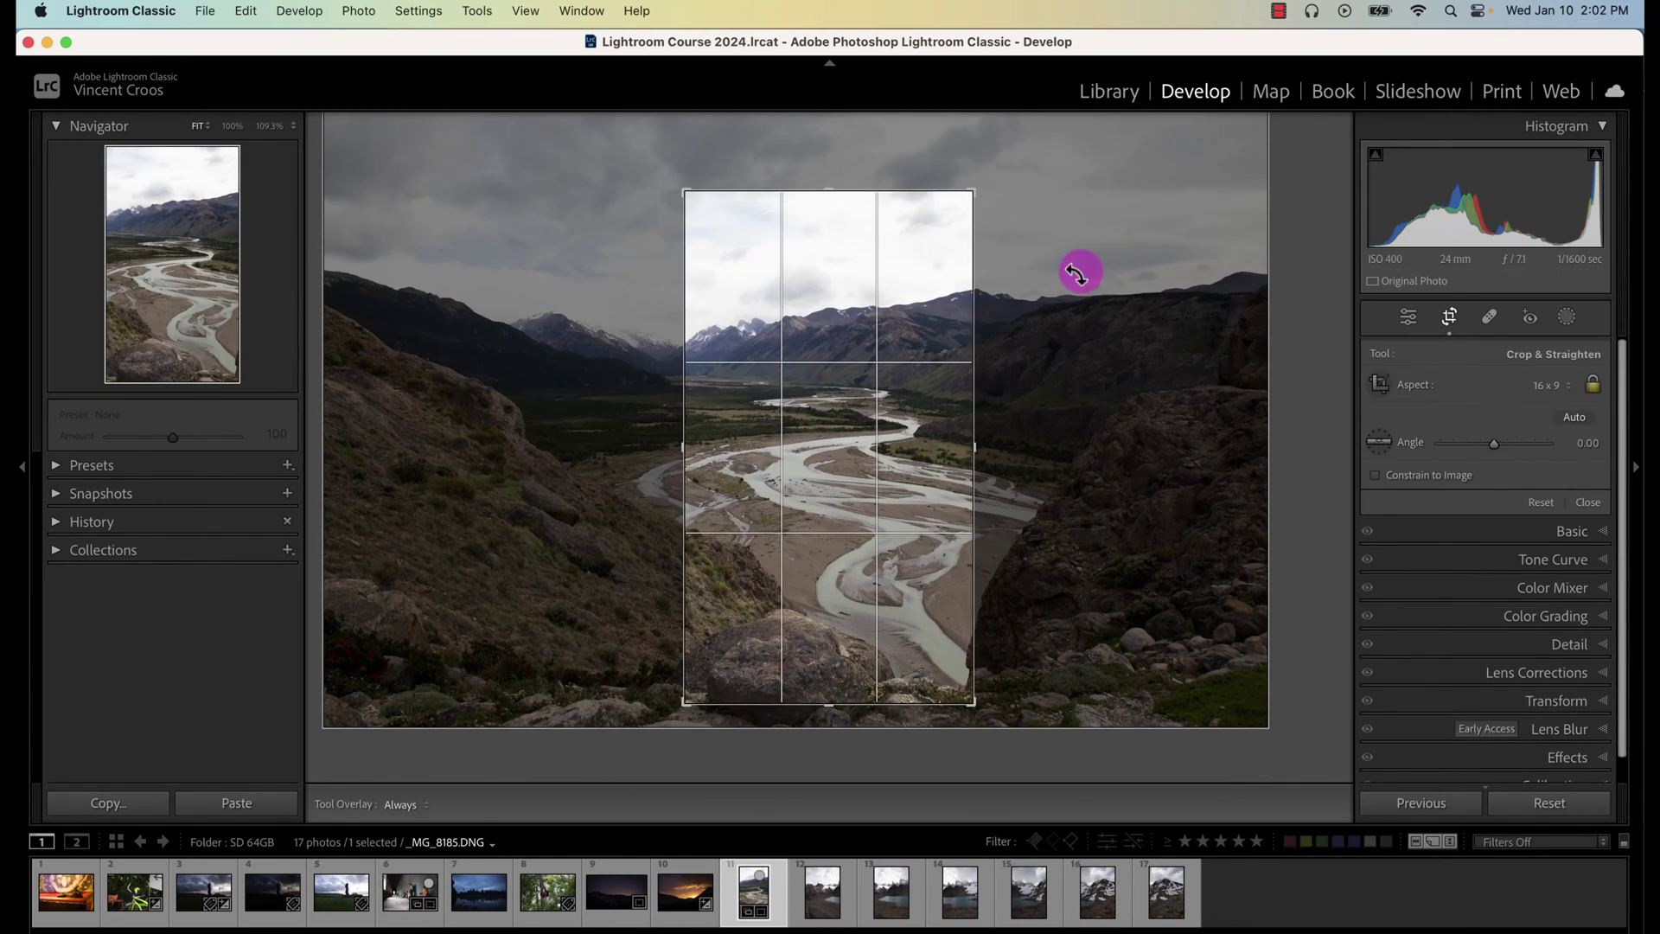
Step: Rotate the photo behind the vertical crop to an angle of 10.23
left_click_drag(988, 713, 986, 707)
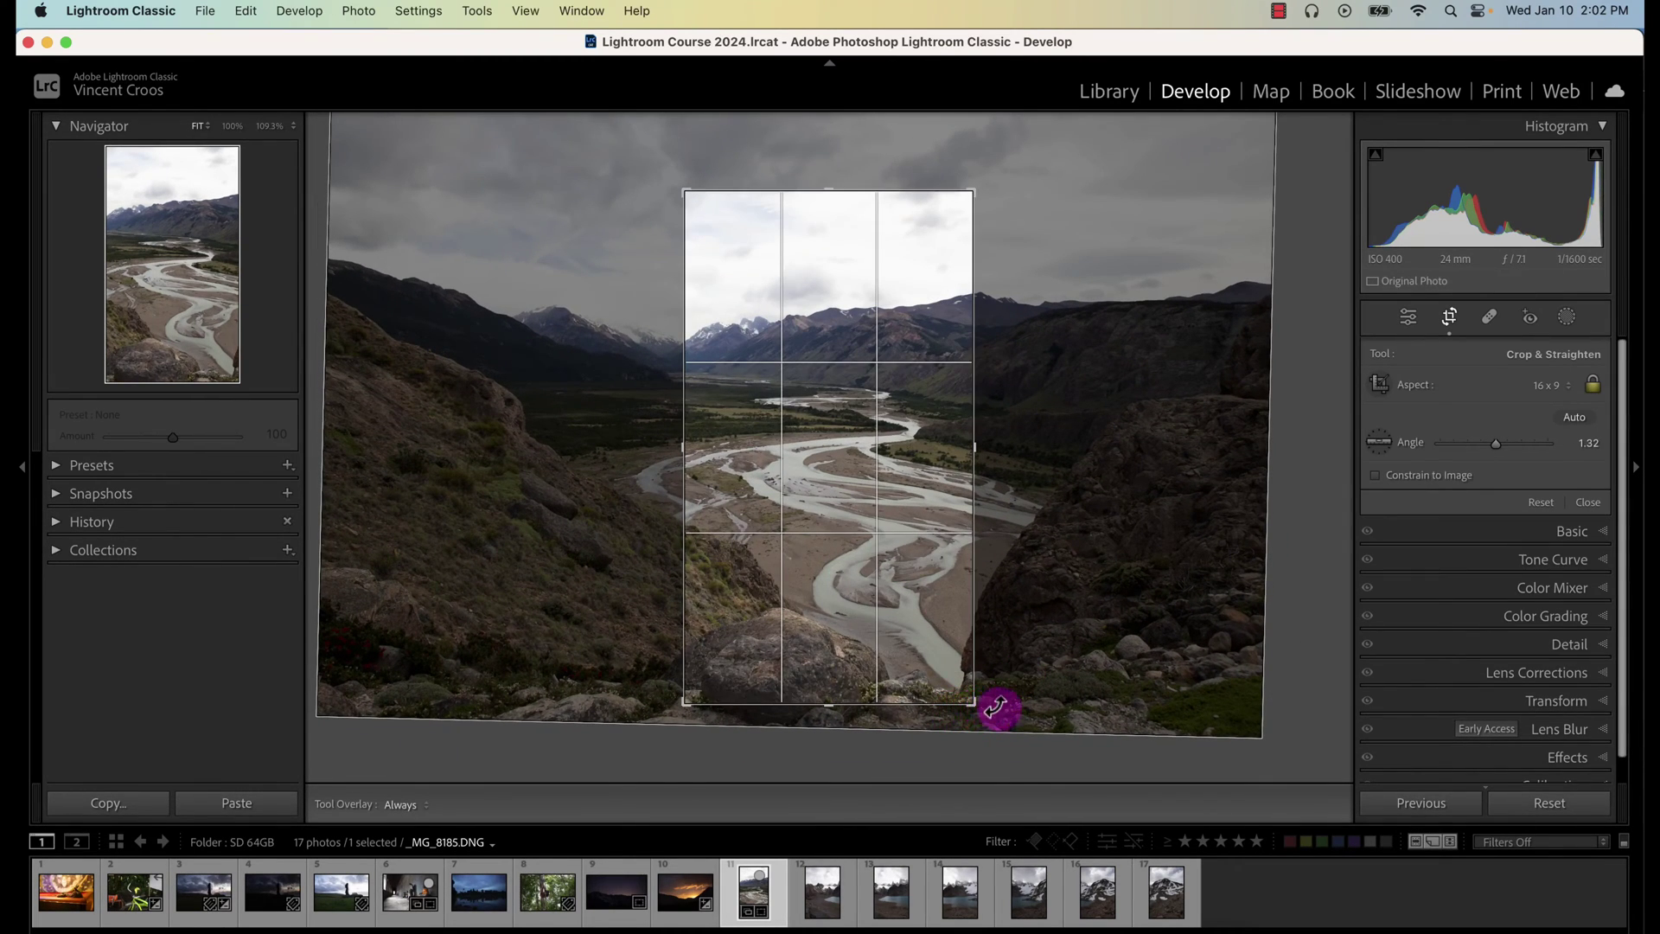
left_click_drag(986, 713, 980, 703)
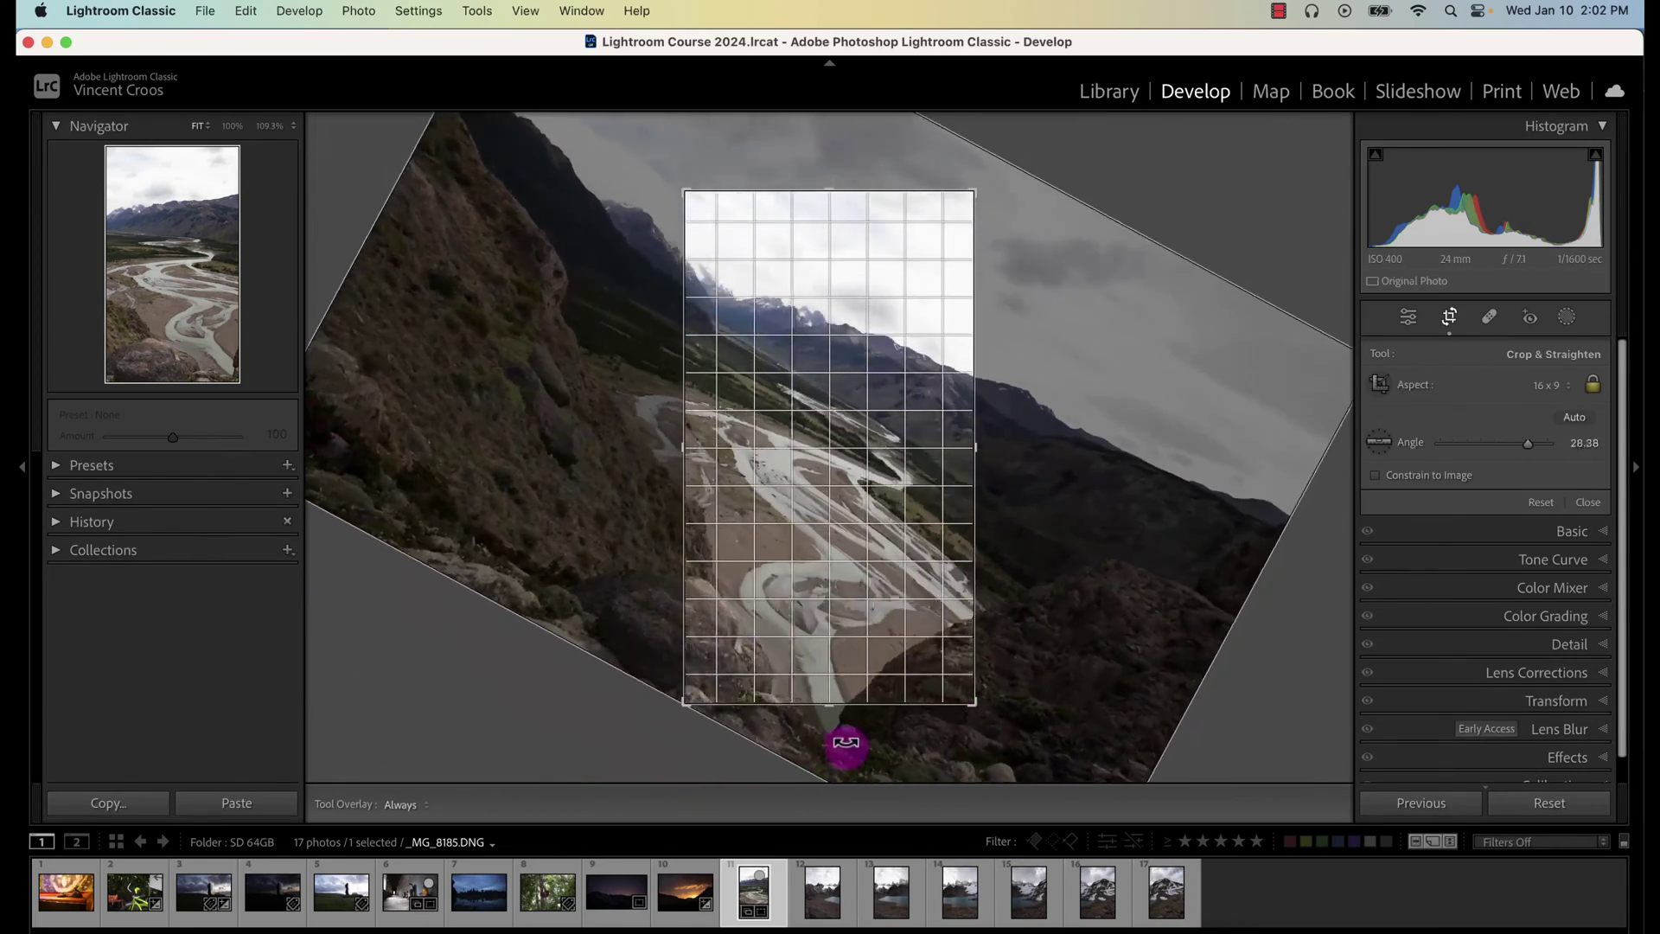
left_click_drag(978, 703, 909, 726)
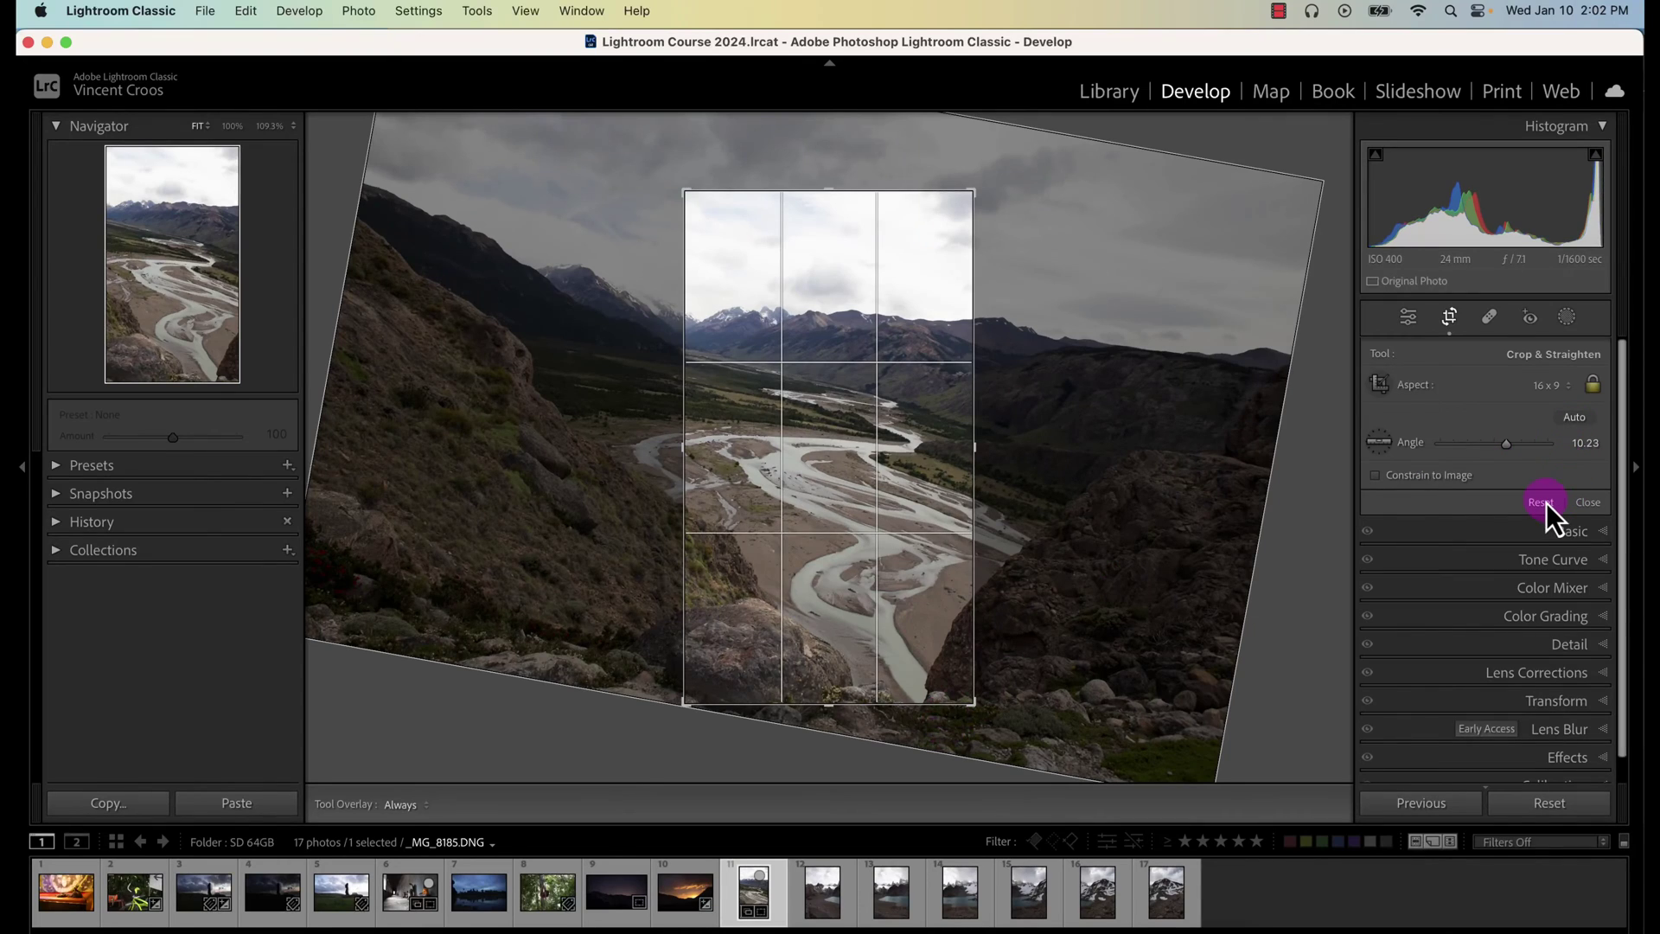
Step: Reset the crop and rotation, then try Auto straightening, which fails on this photo
left_click(1547, 502)
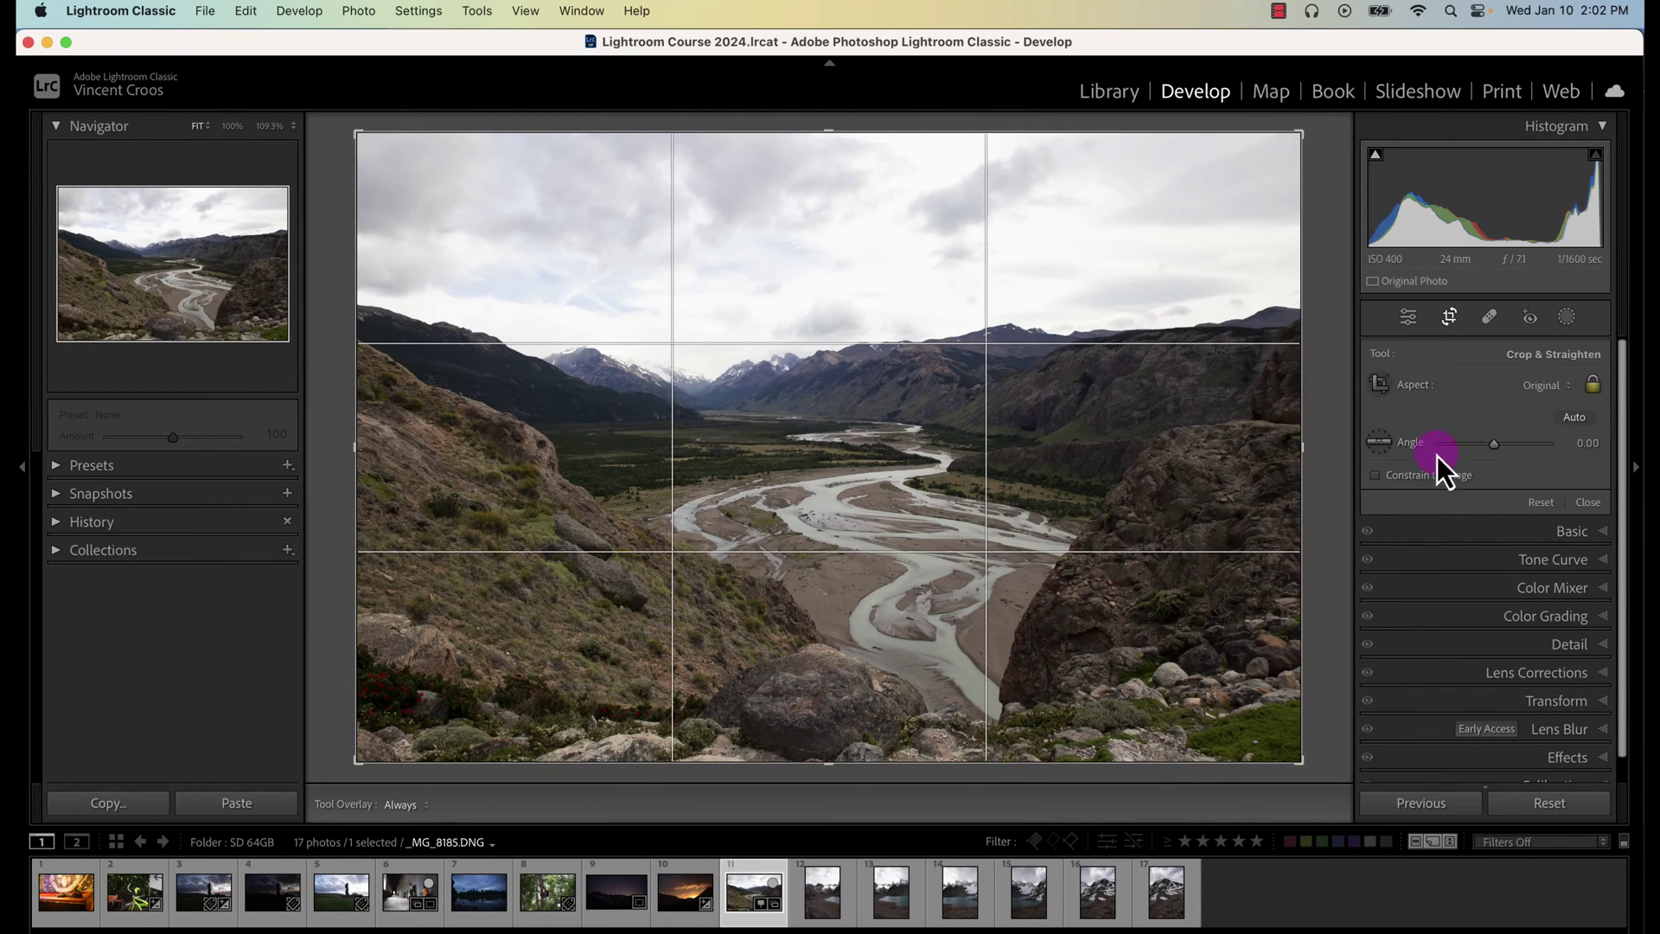
left_click(1380, 441)
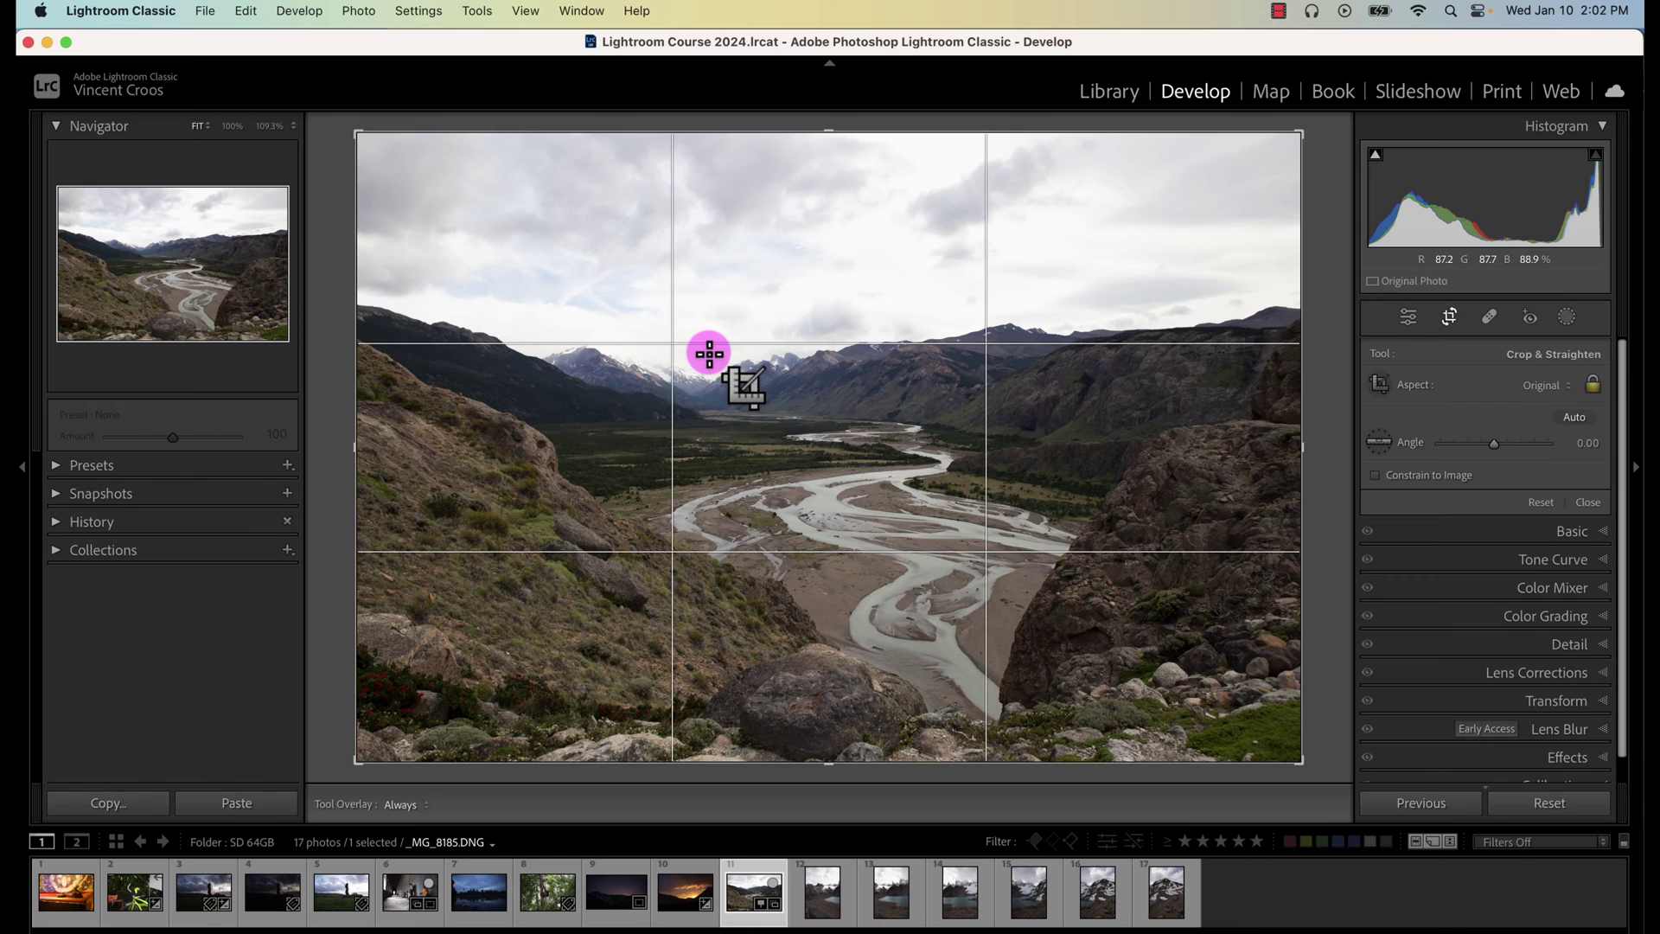
left_click(1575, 418)
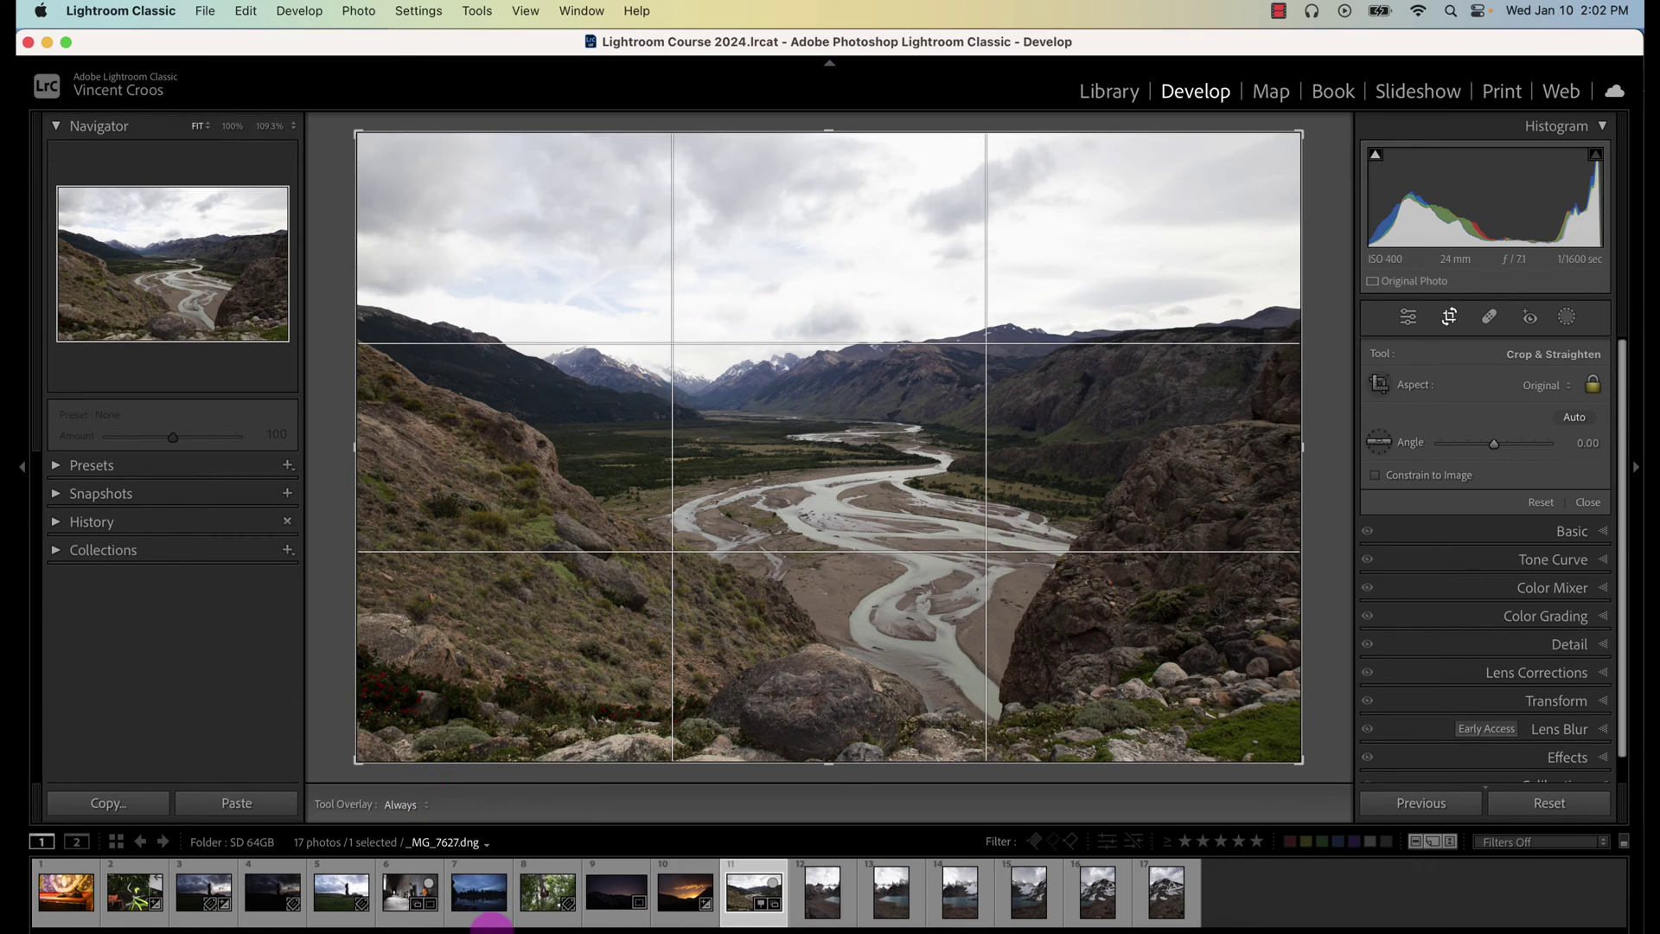
Step: Open the temple photo, auto-straighten it to 0.43, and reset the angle
left_click(478, 892)
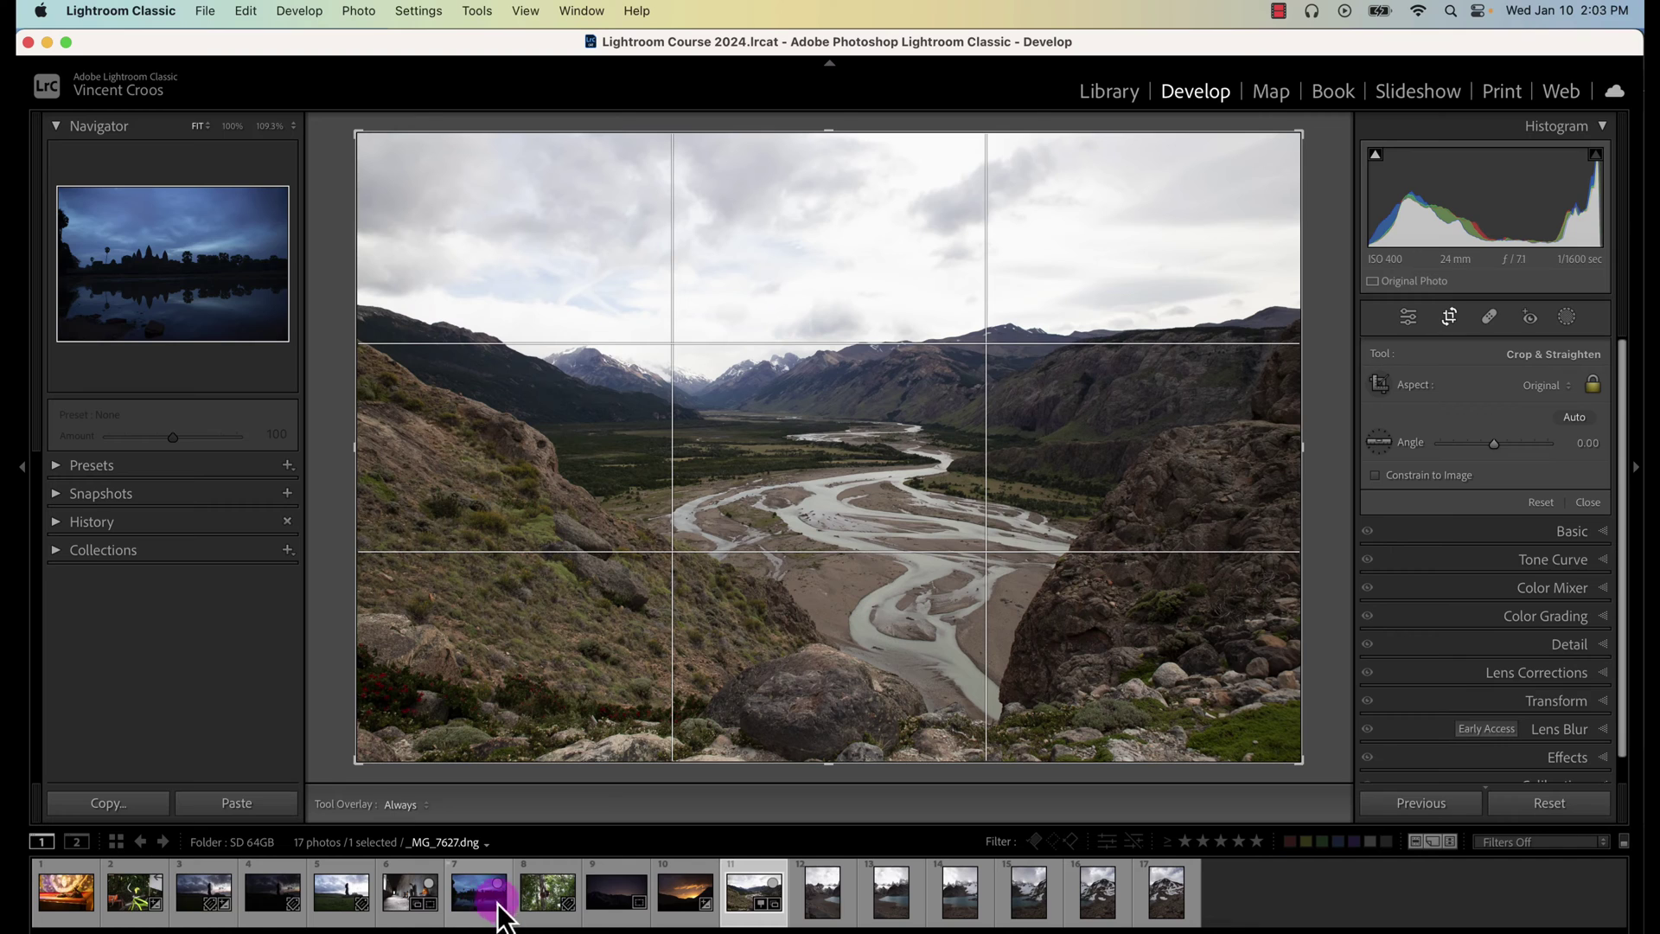
left_click(479, 895)
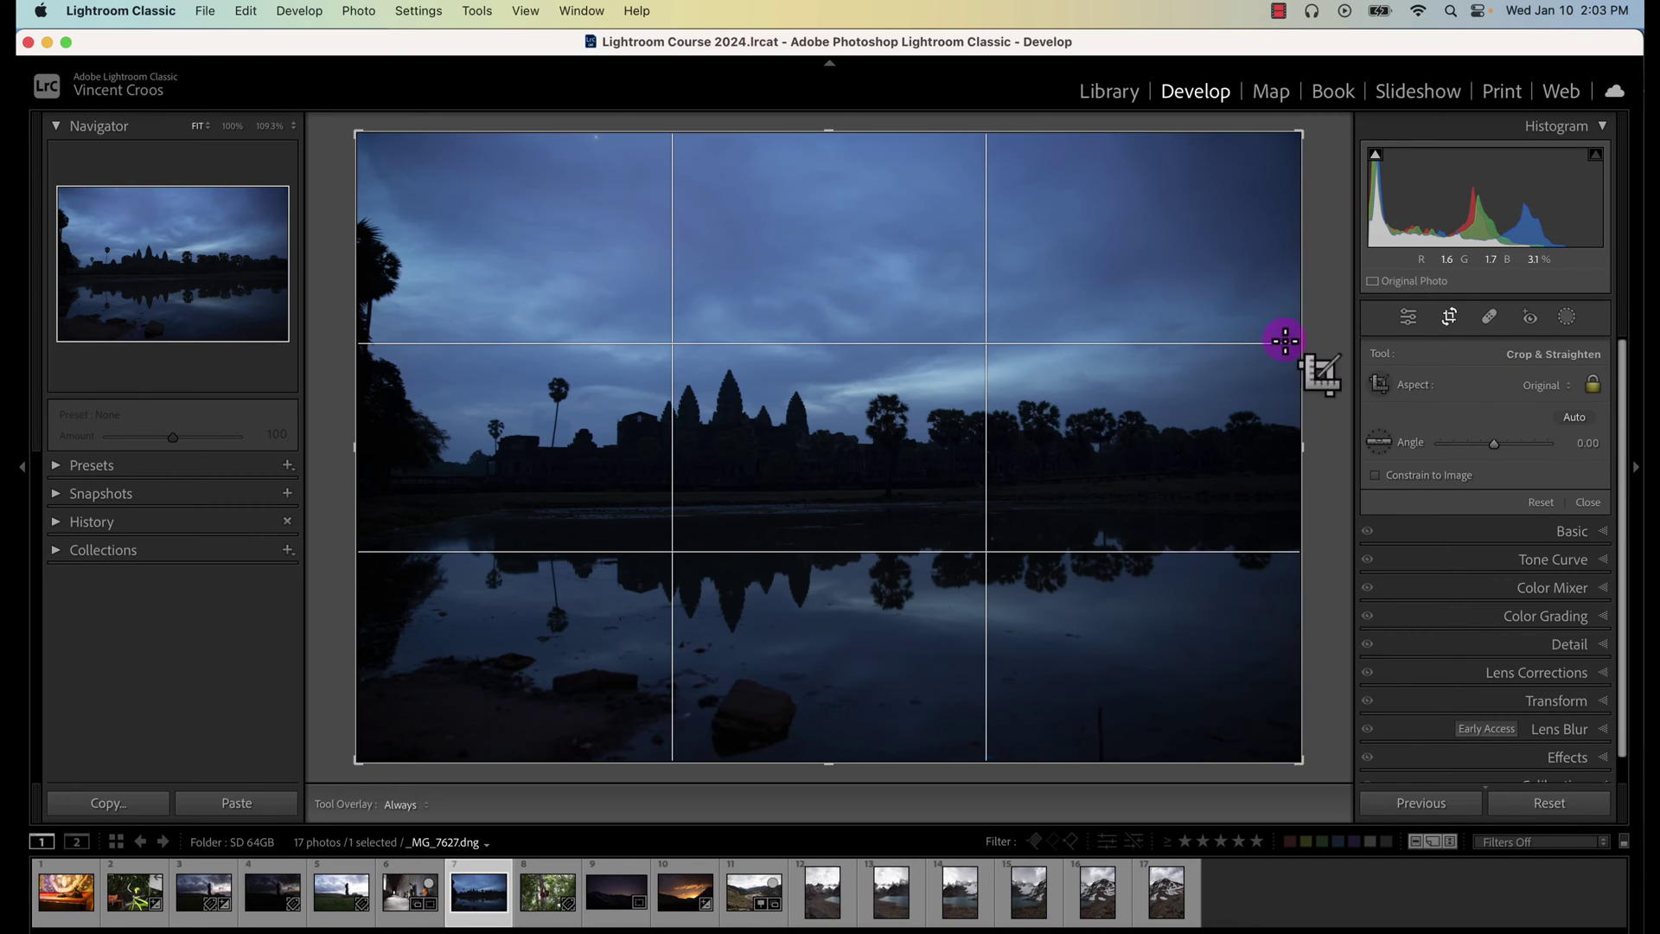
left_click(1577, 417)
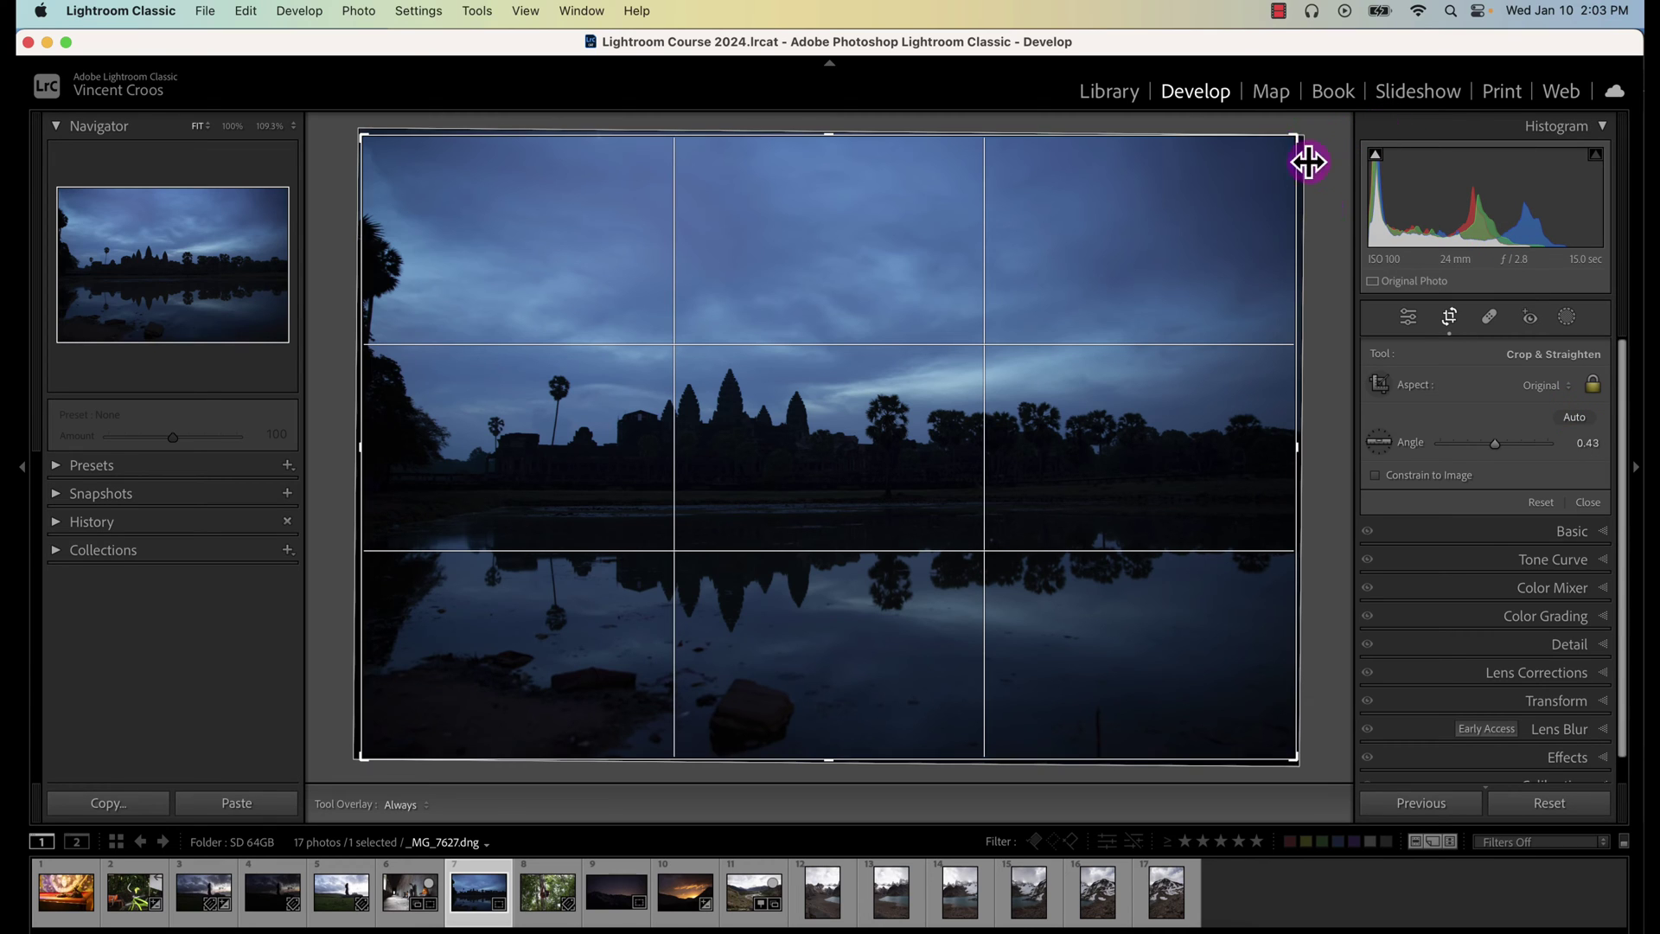
left_click(1544, 503)
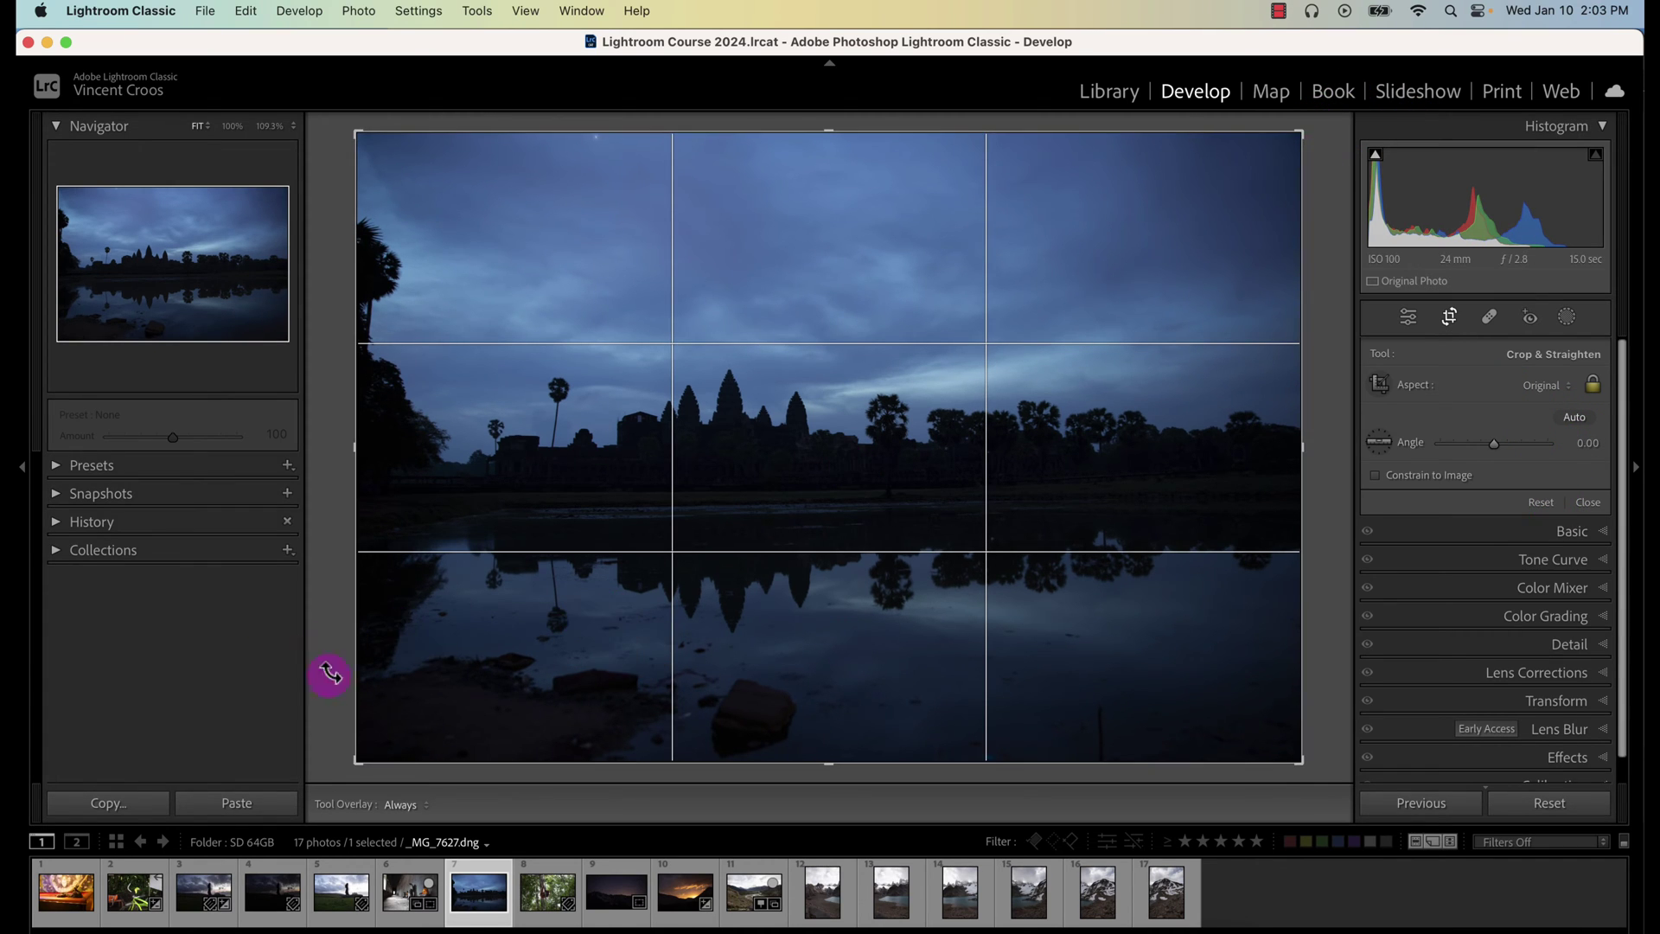
Step: Auto-straighten the temple photo twice more, then reset the angle to 0.00
left_click(1574, 418)
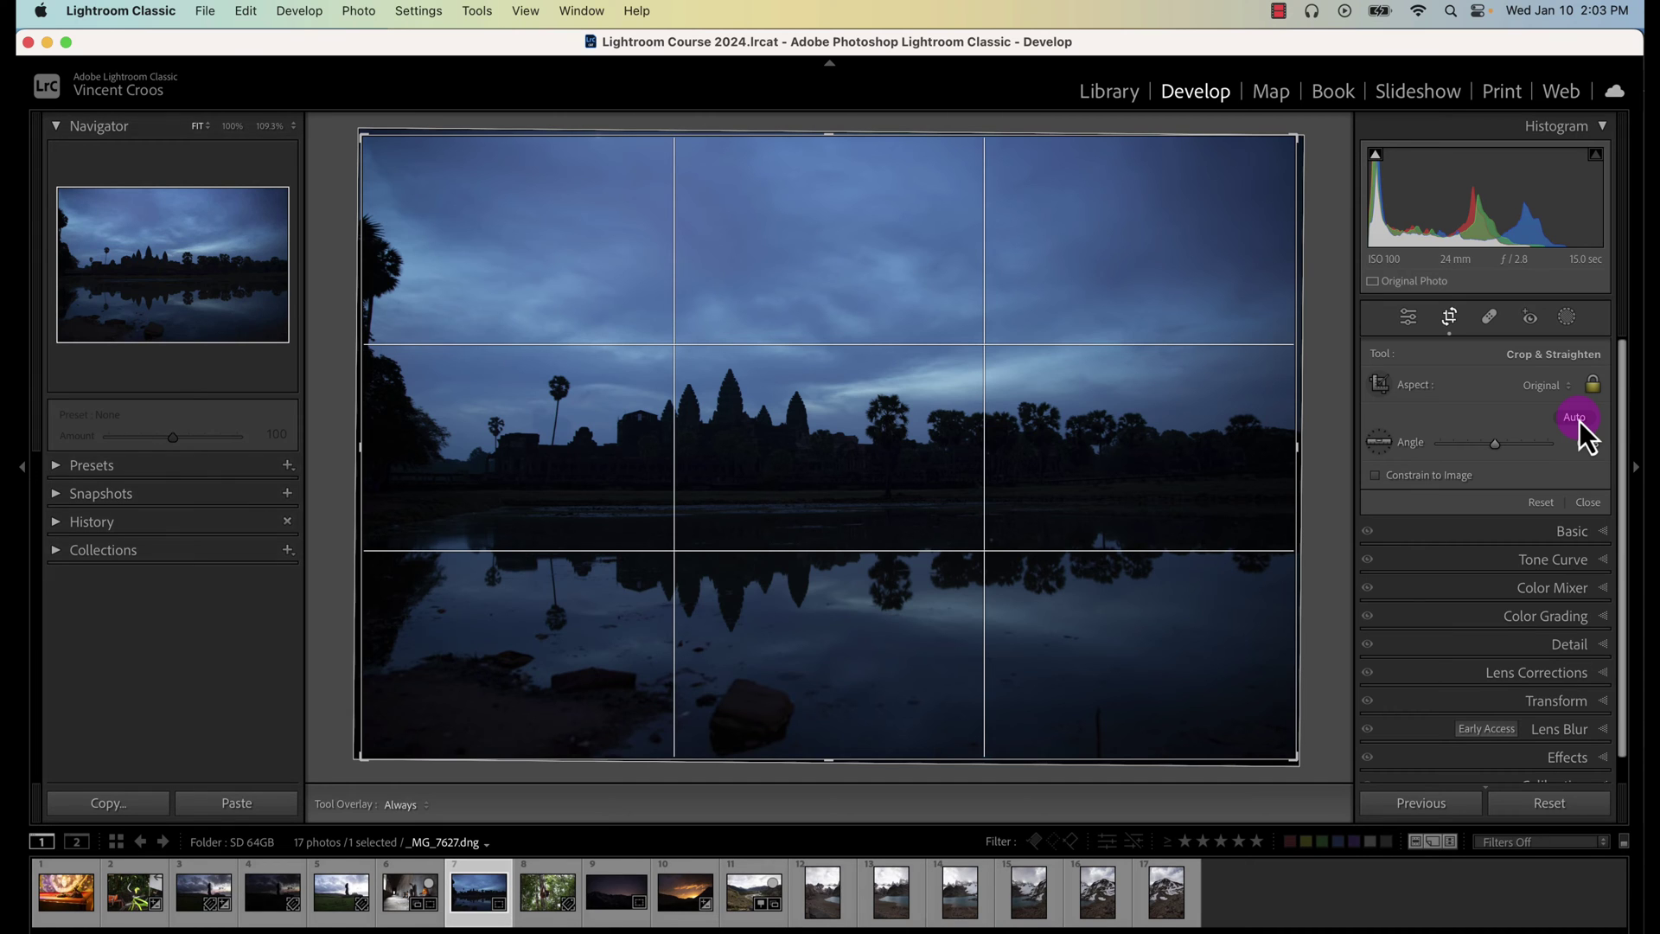
left_click(1574, 419)
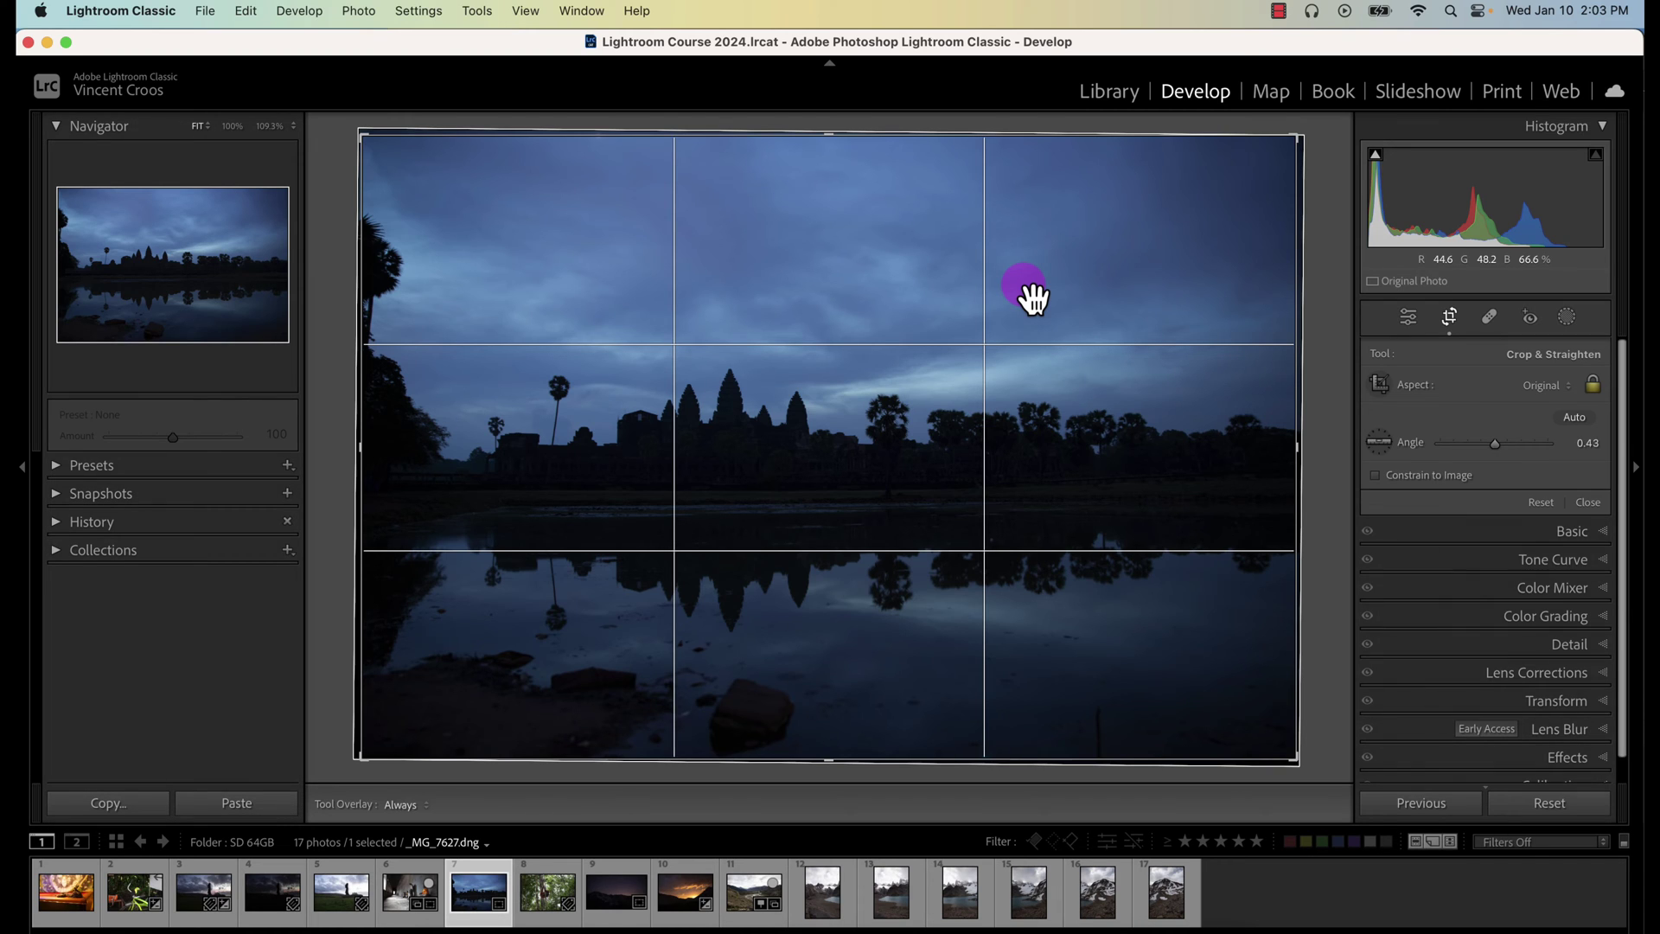
left_click(1543, 503)
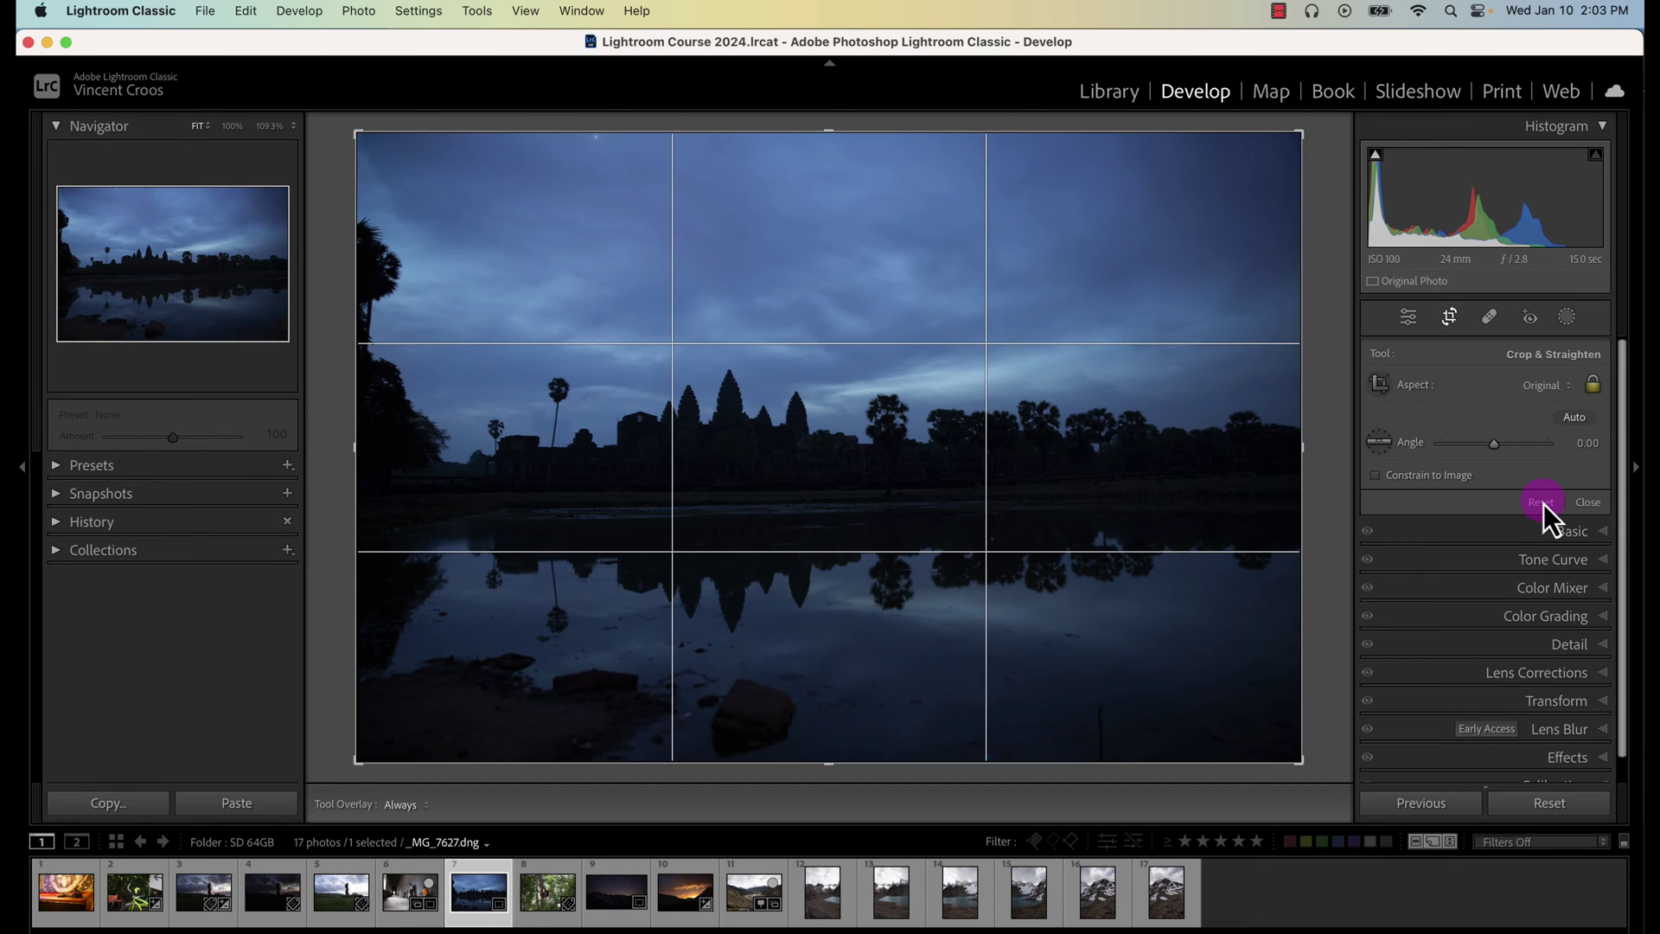
left_click(1380, 443)
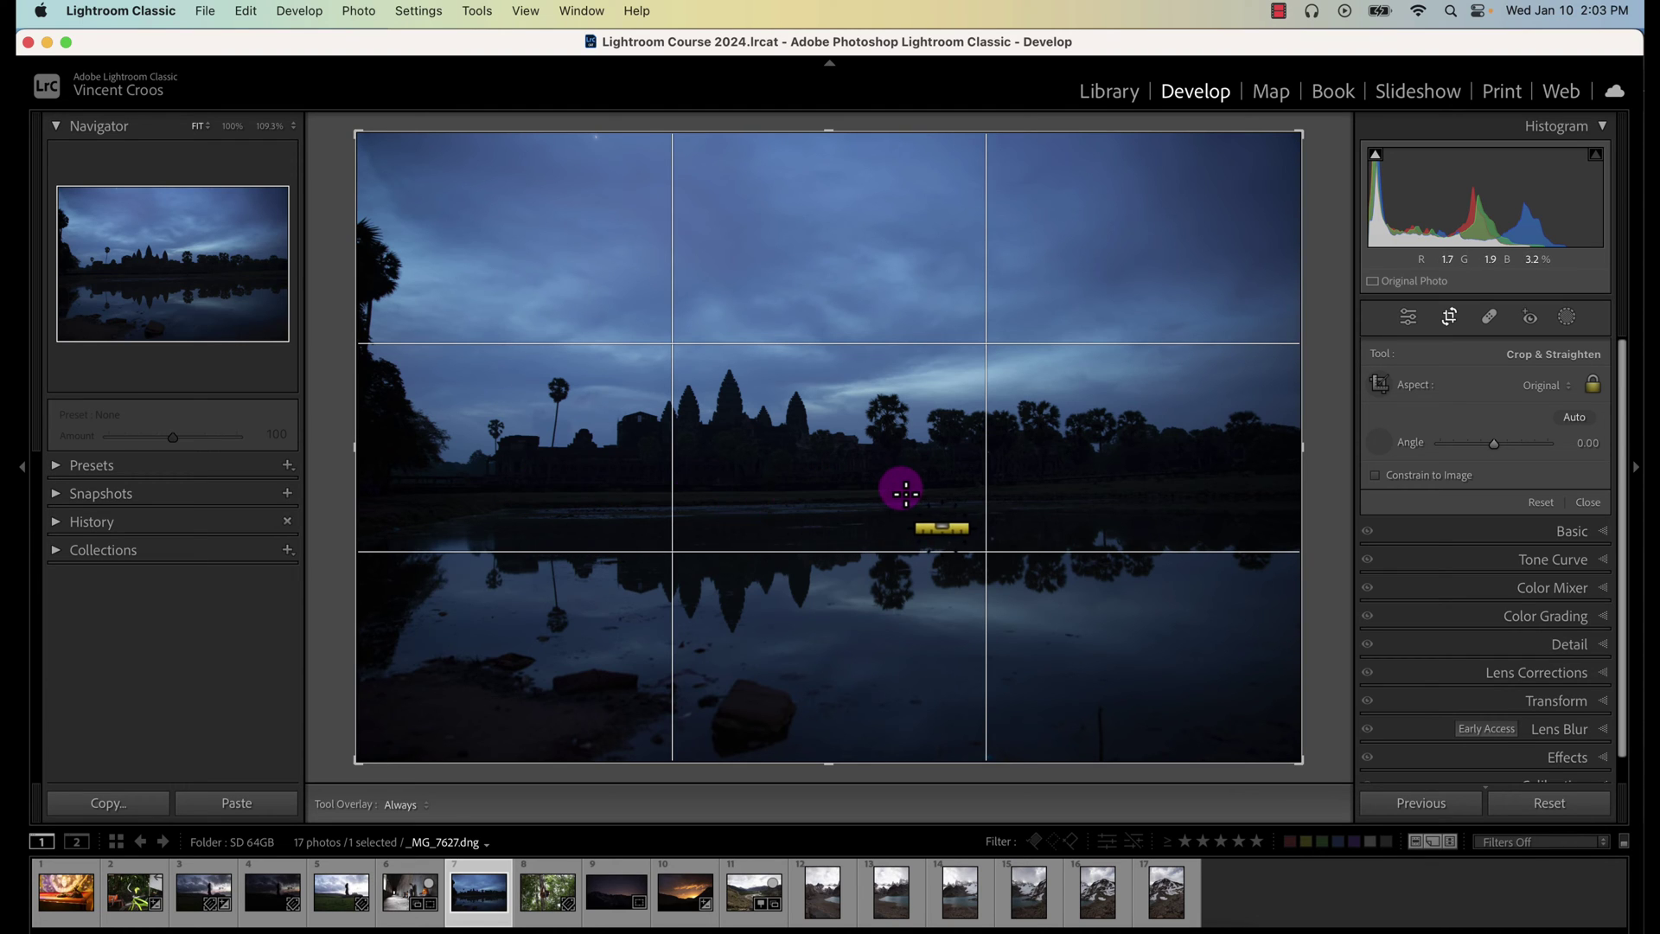
left_click_drag(541, 492, 946, 496)
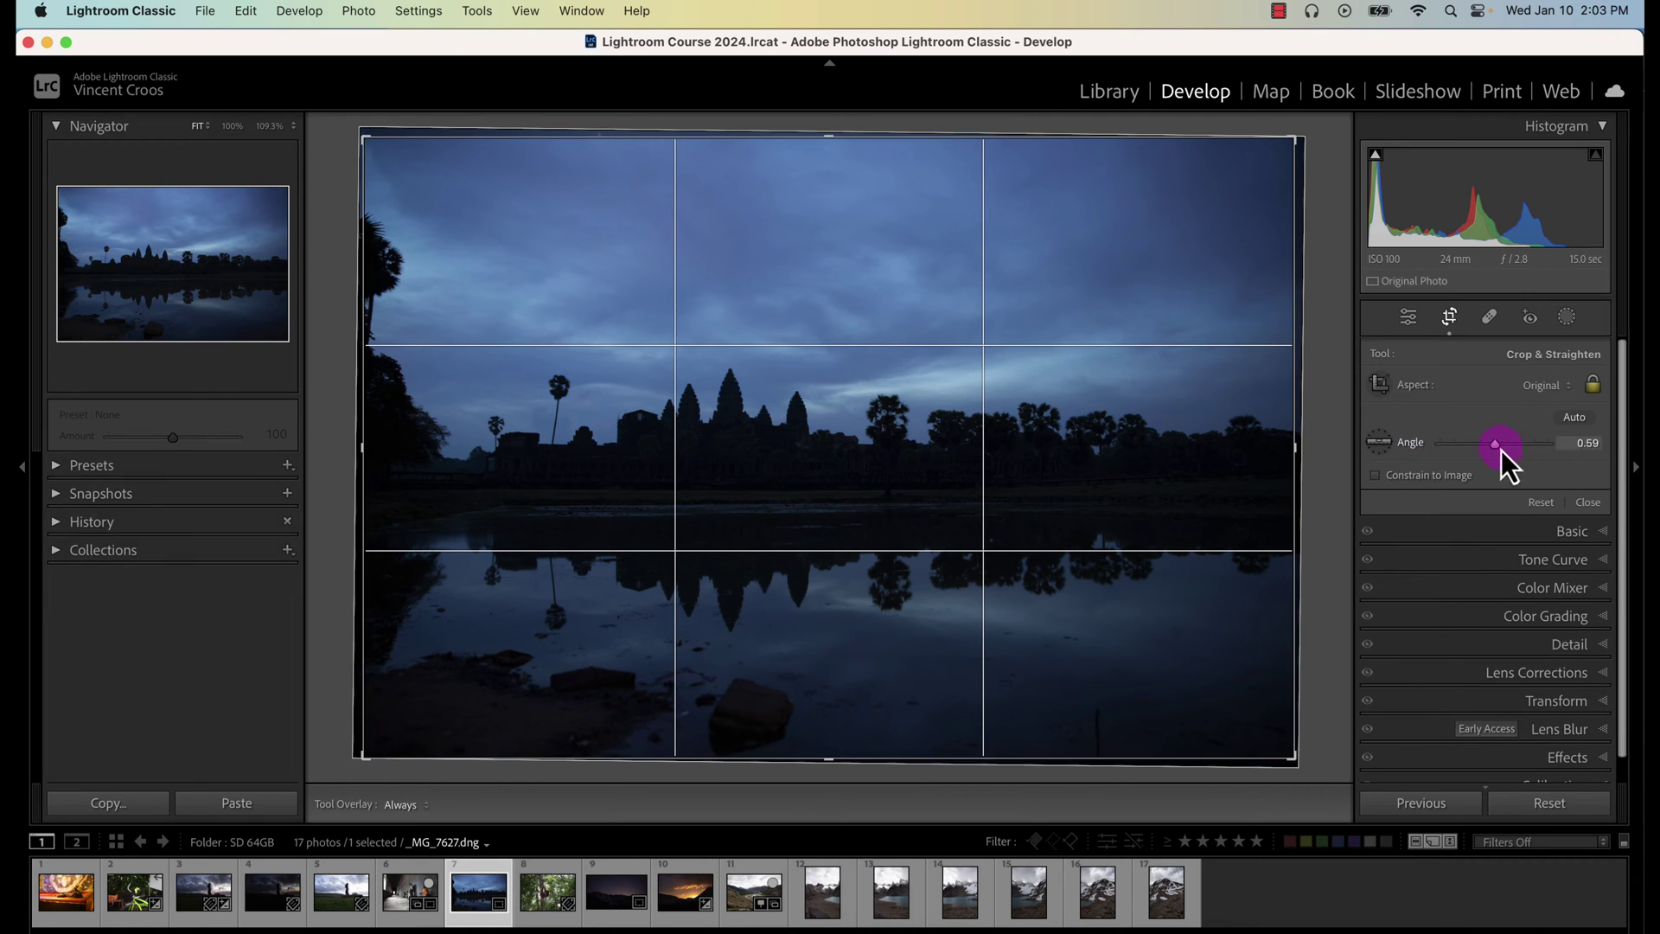
left_click_drag(1497, 448, 1476, 447)
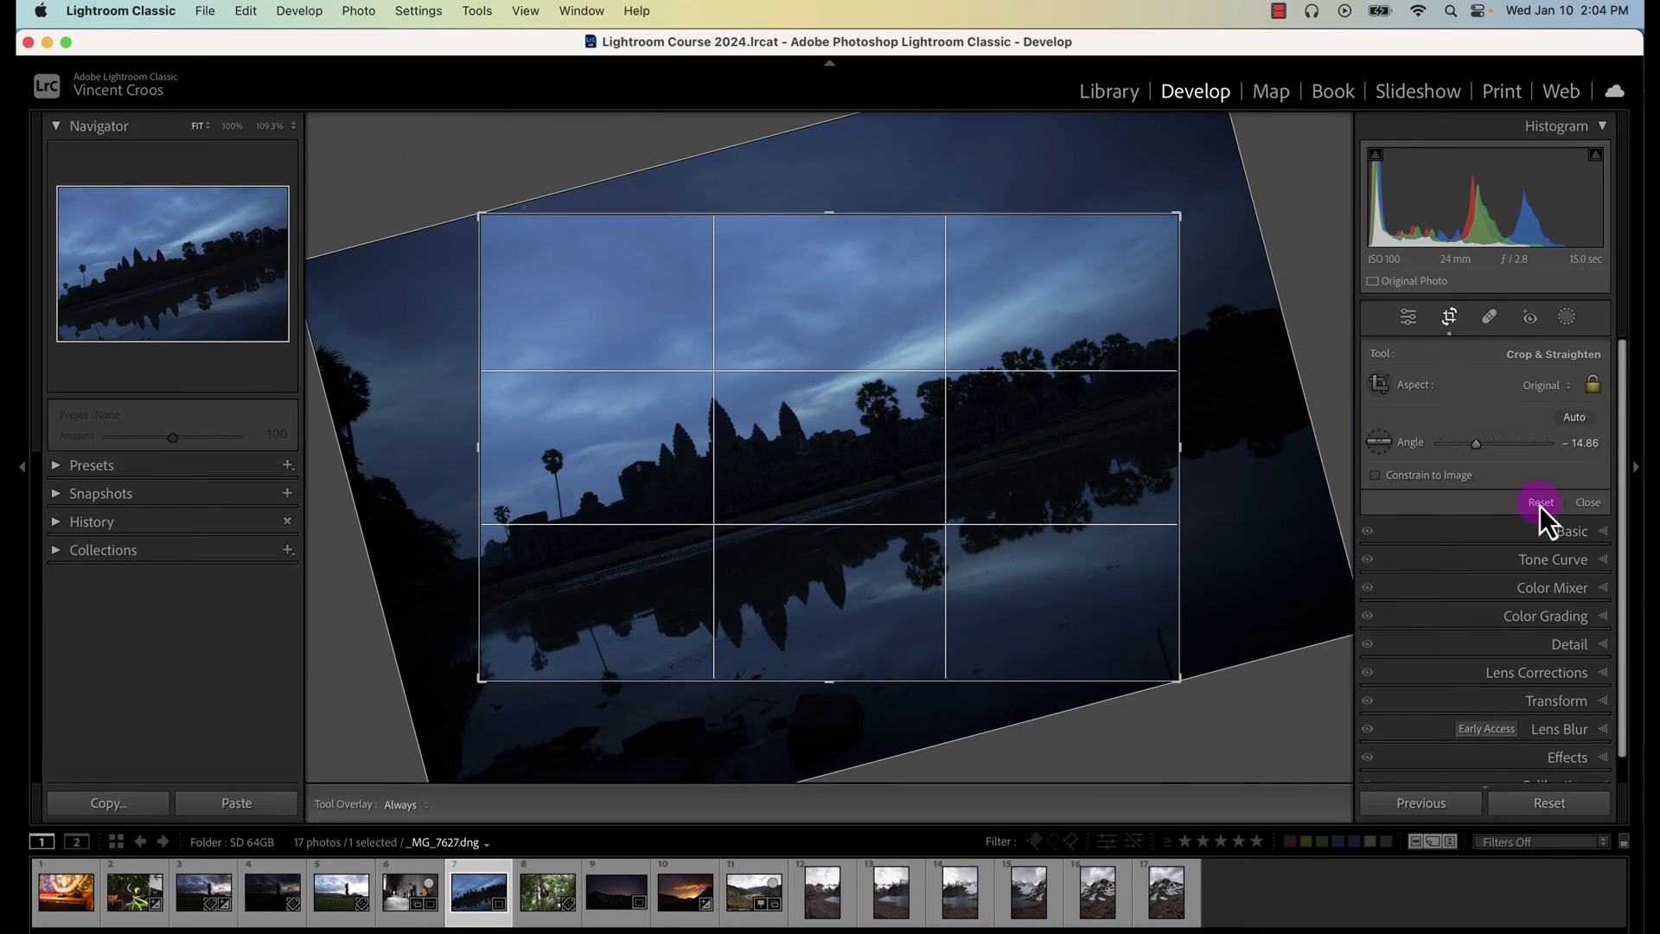
left_click(1540, 504)
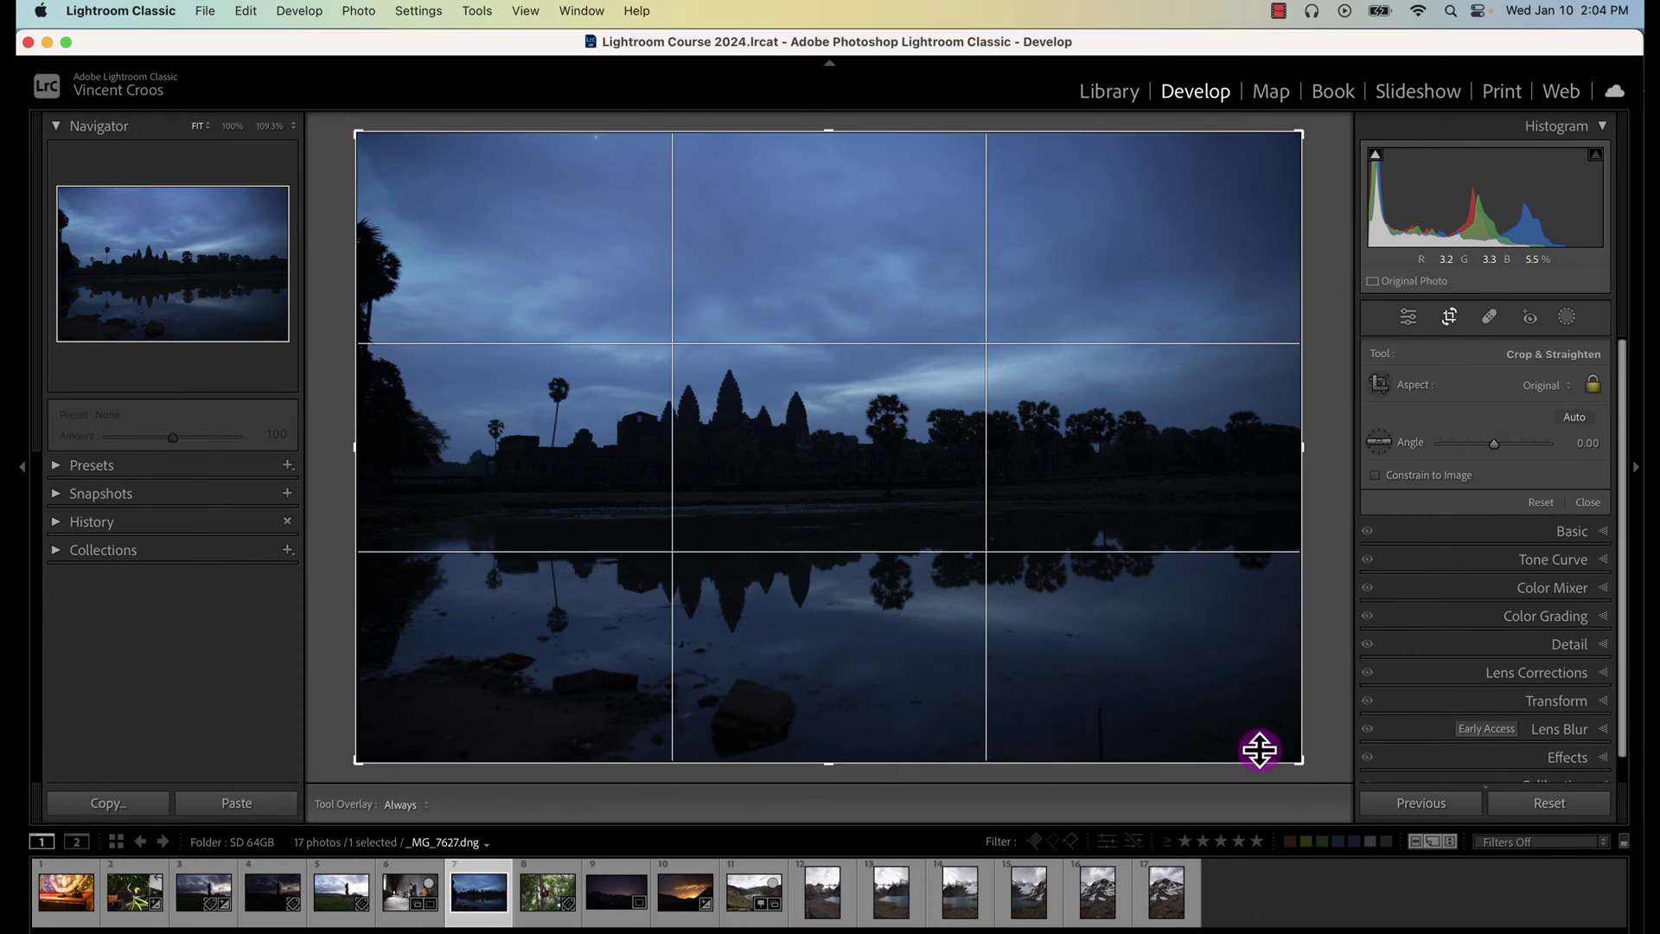
left_click_drag(1302, 764, 1207, 696)
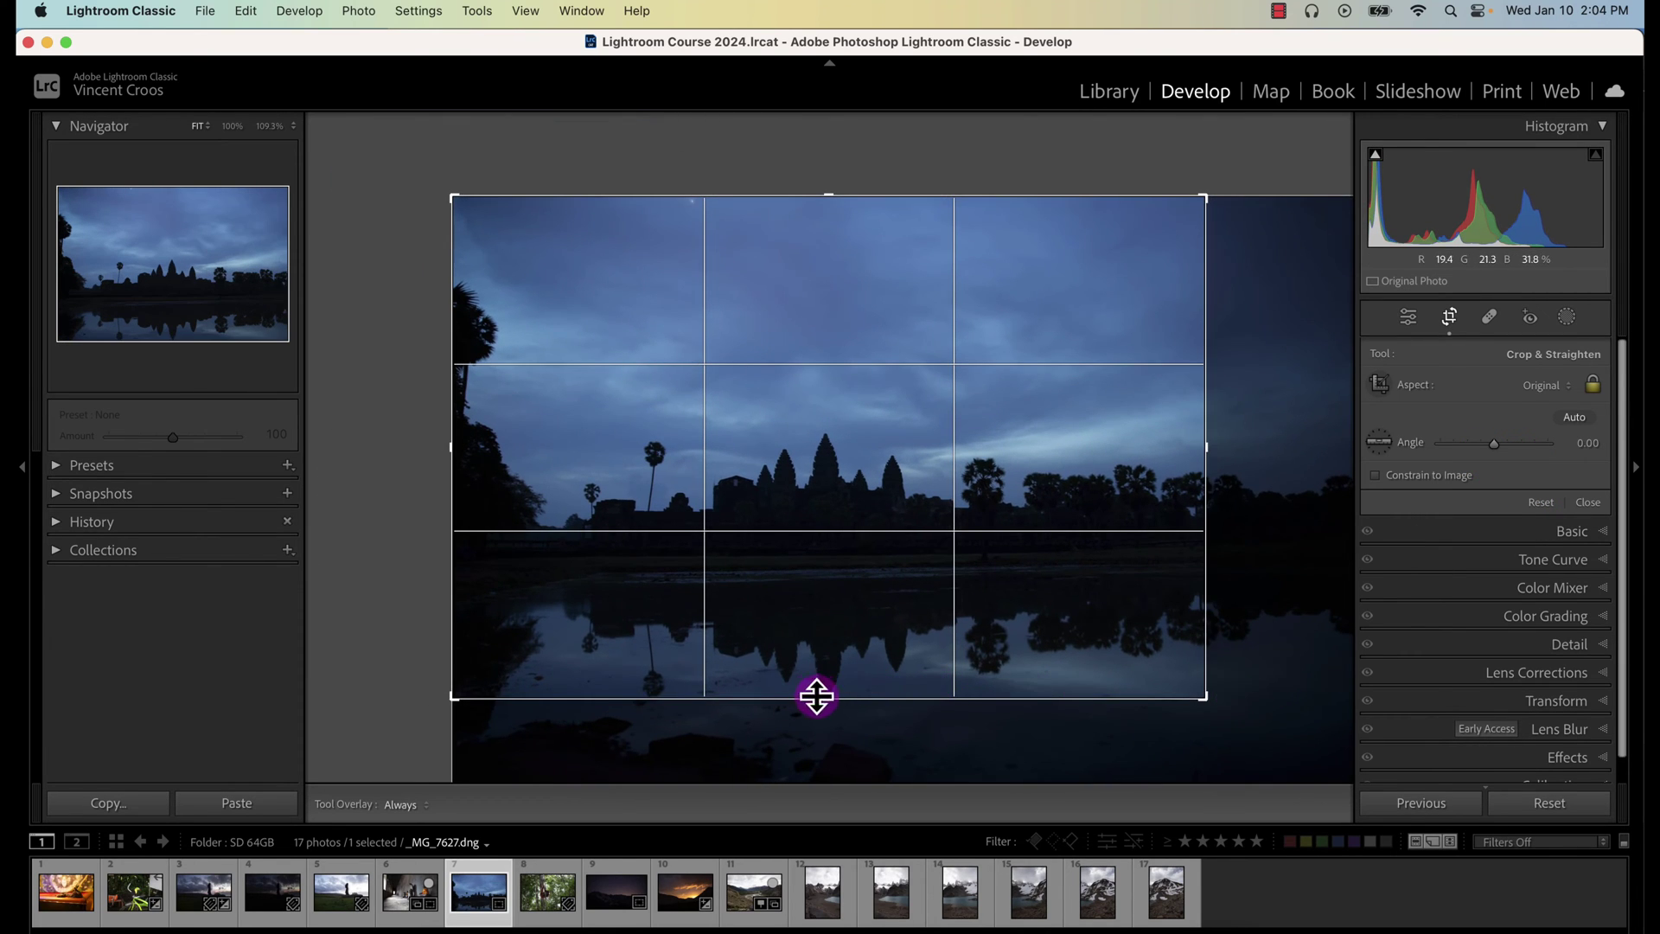
mouse_move(821, 699)
left_mouse_down()
mouse_move(867, 654)
mouse_move(875, 572)
mouse_move(843, 697)
mouse_move(843, 661)
left_mouse_up()
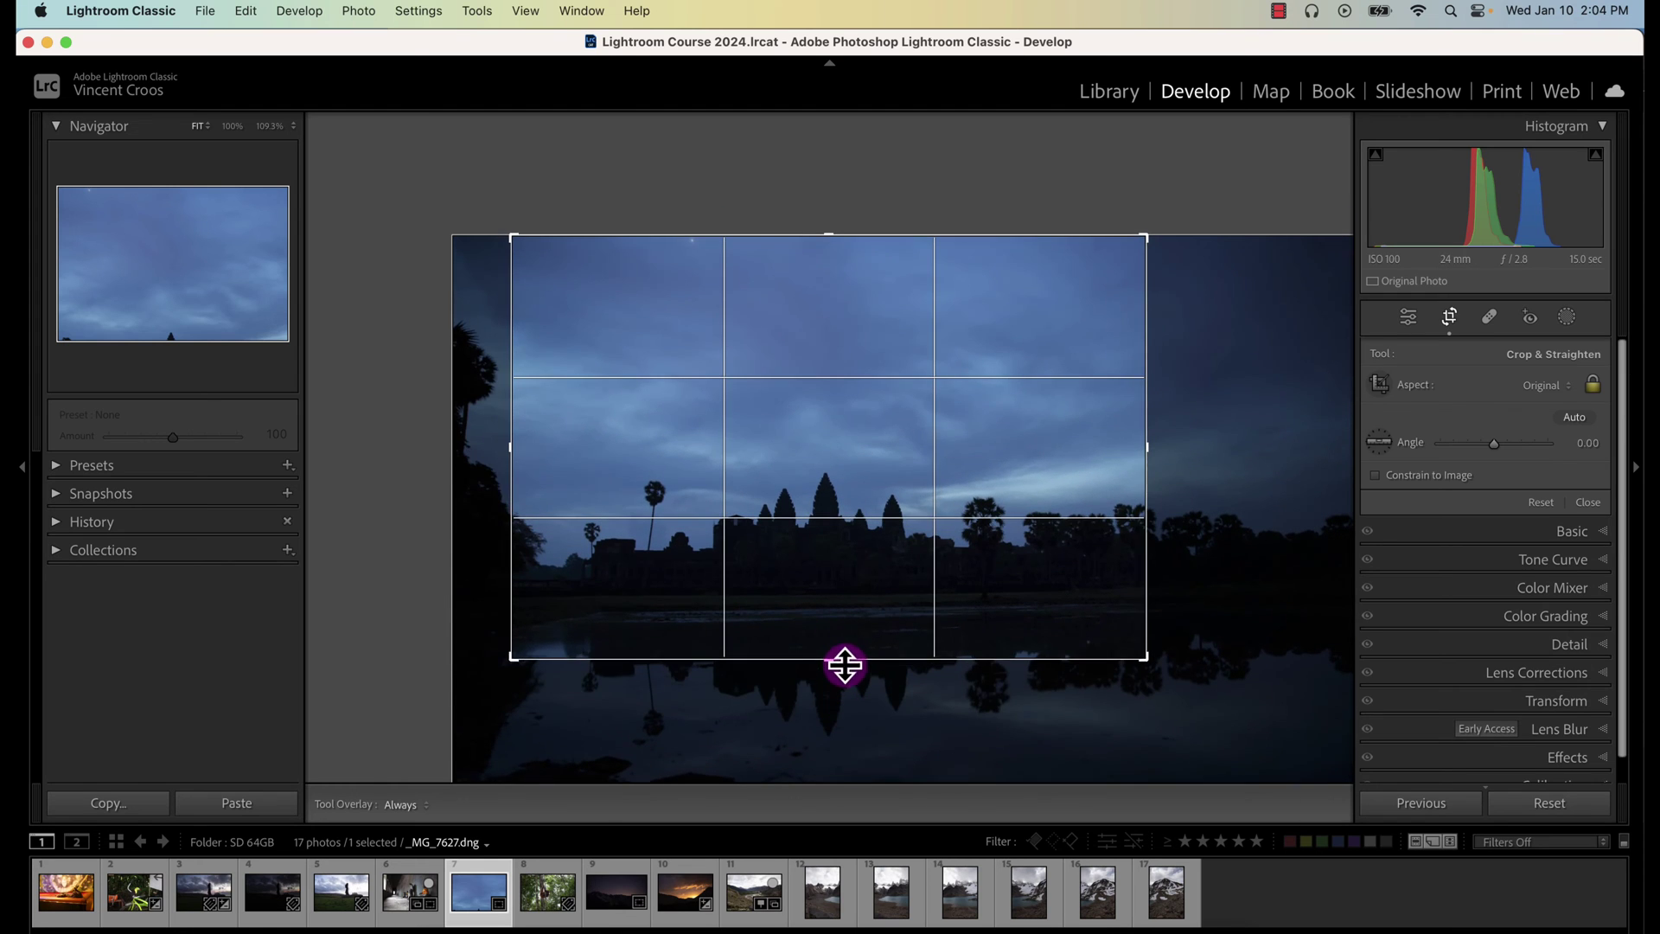
left_click(1542, 501)
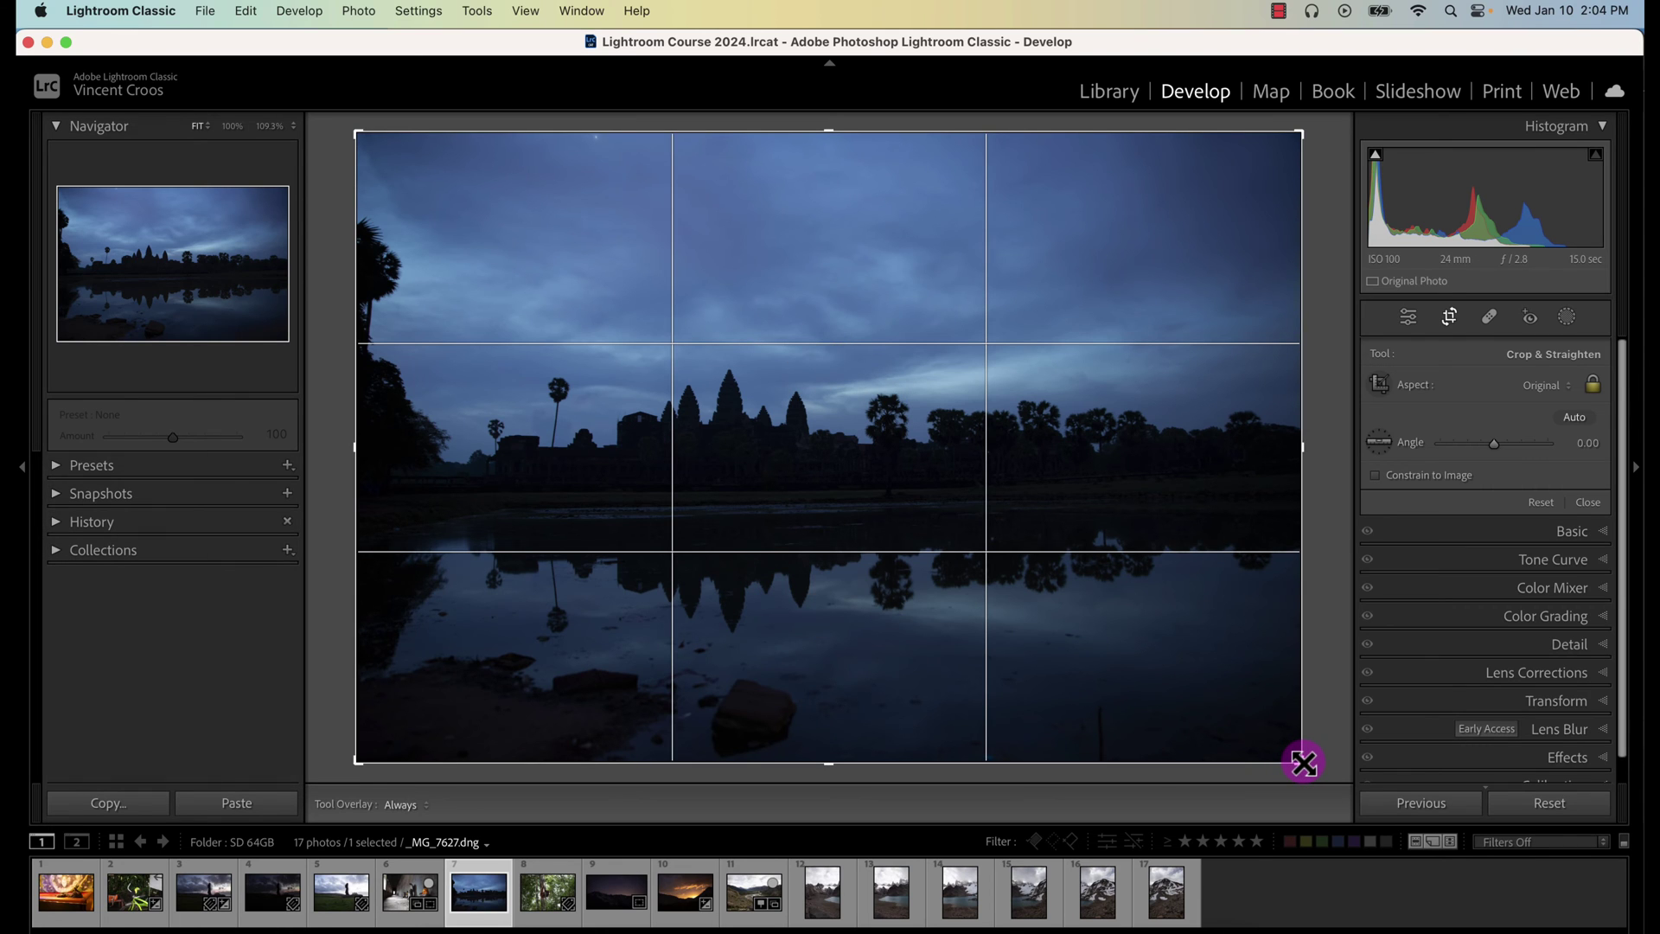
mouse_move(1302, 761)
left_mouse_down()
mouse_move(1040, 603)
mouse_move(1183, 726)
left_mouse_up()
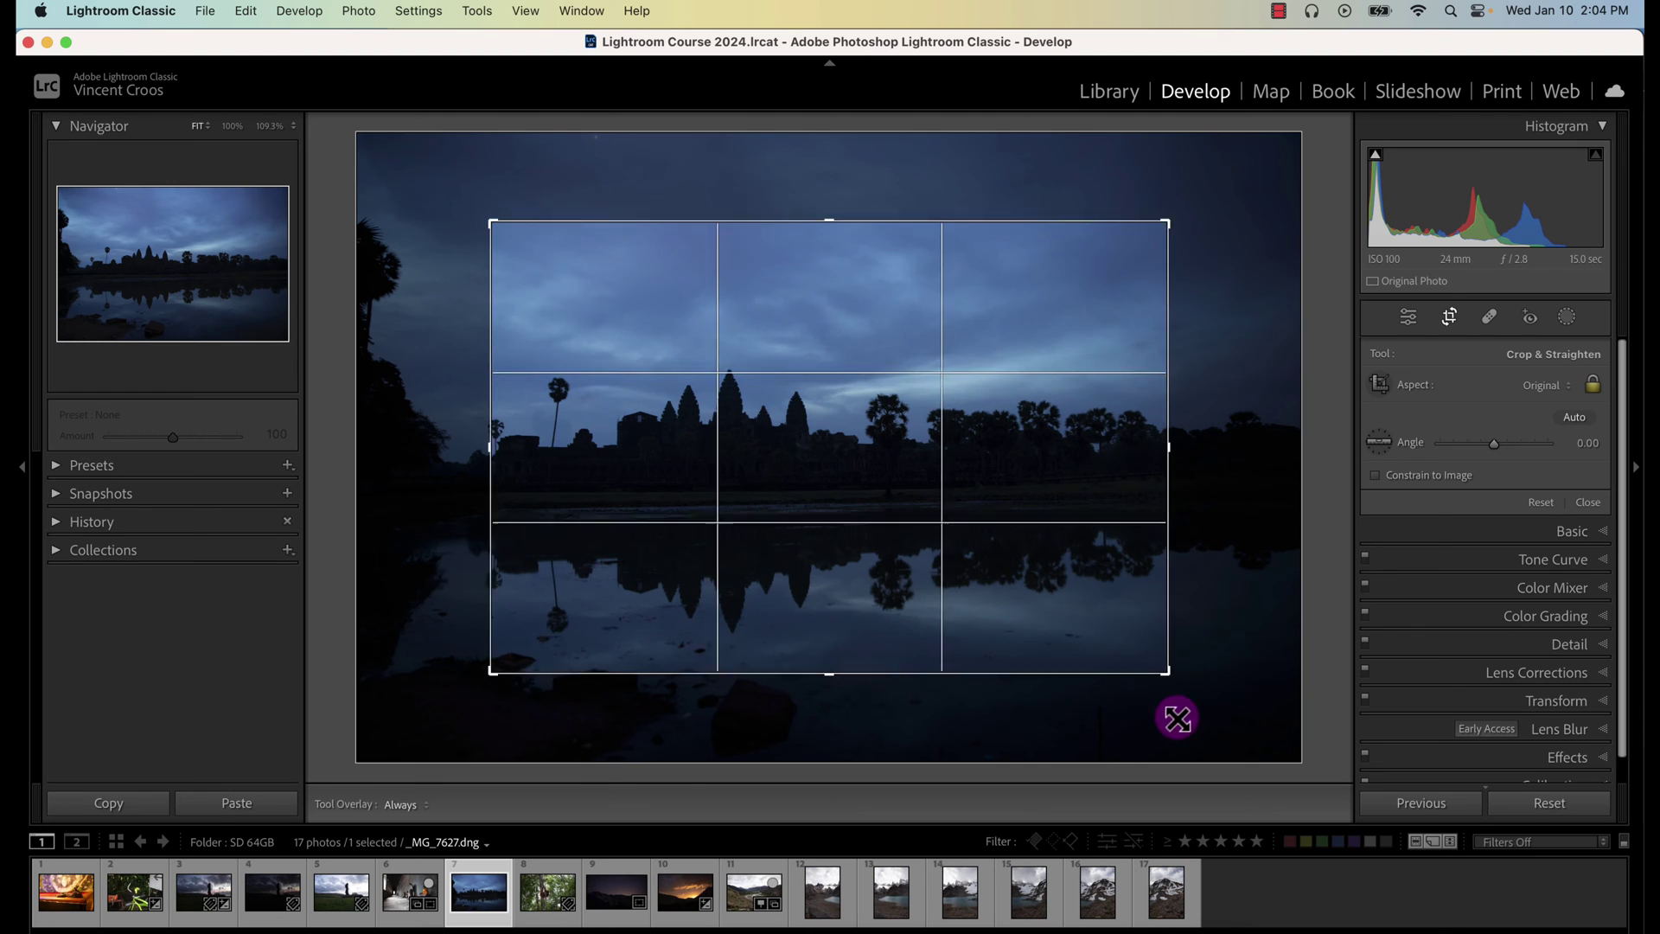
left_click(1542, 505)
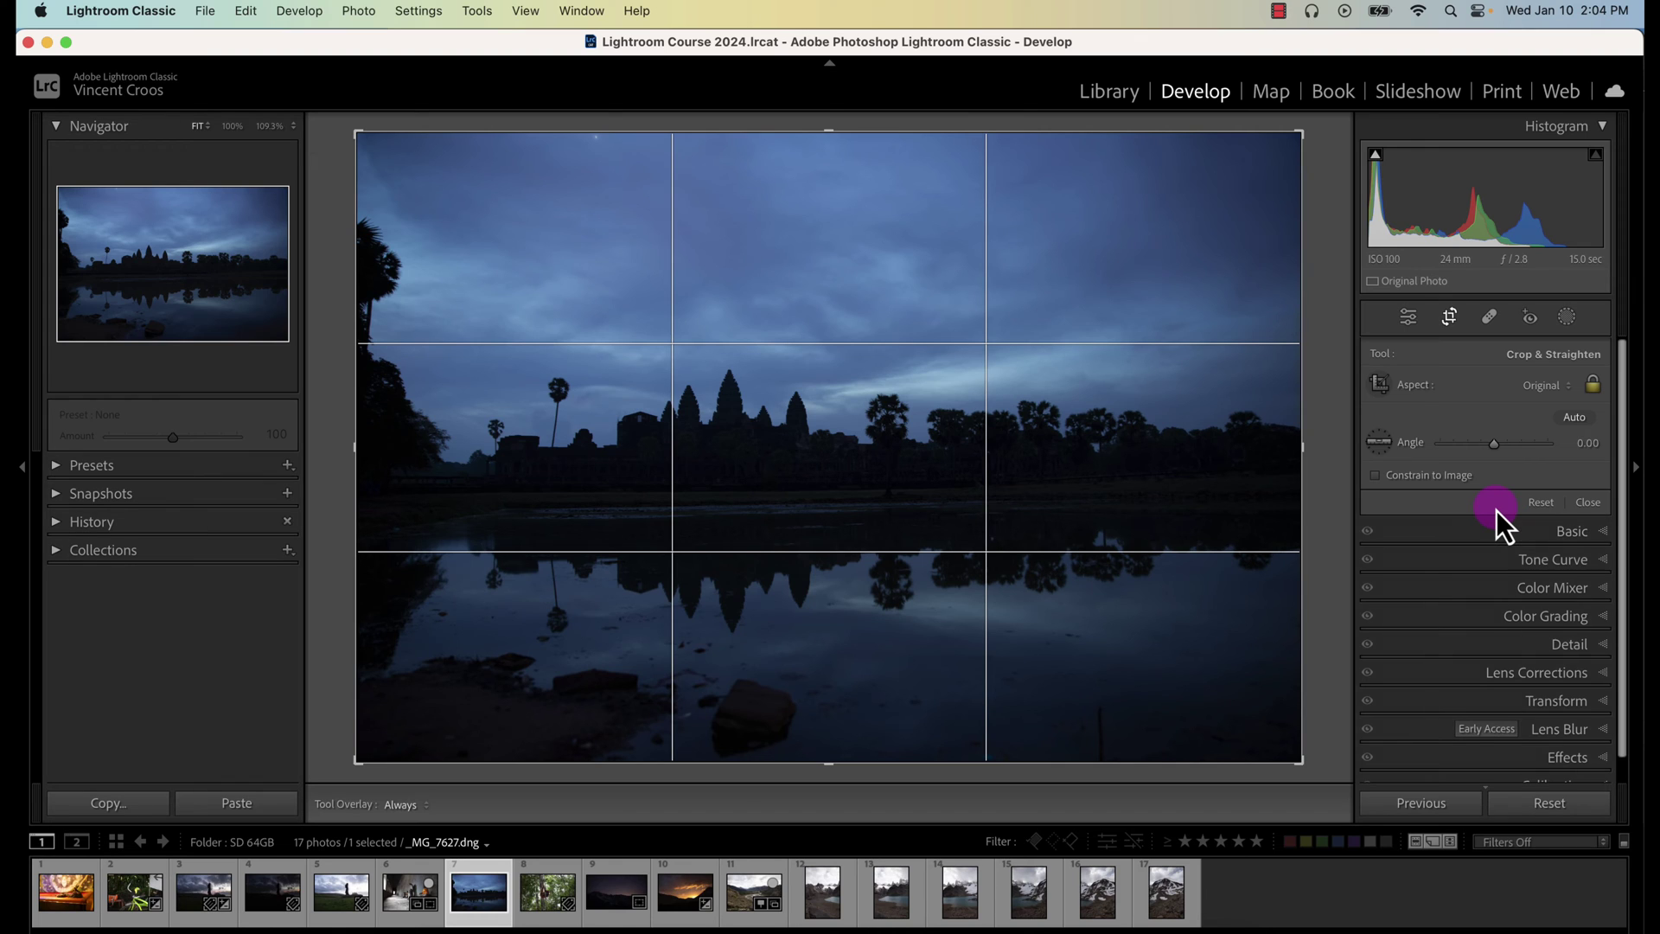
Step: Enable Constrain to Image and test it by shrinking the crop from the lower-right corner
left_click(1375, 474)
left_click_drag(1304, 760, 1271, 769)
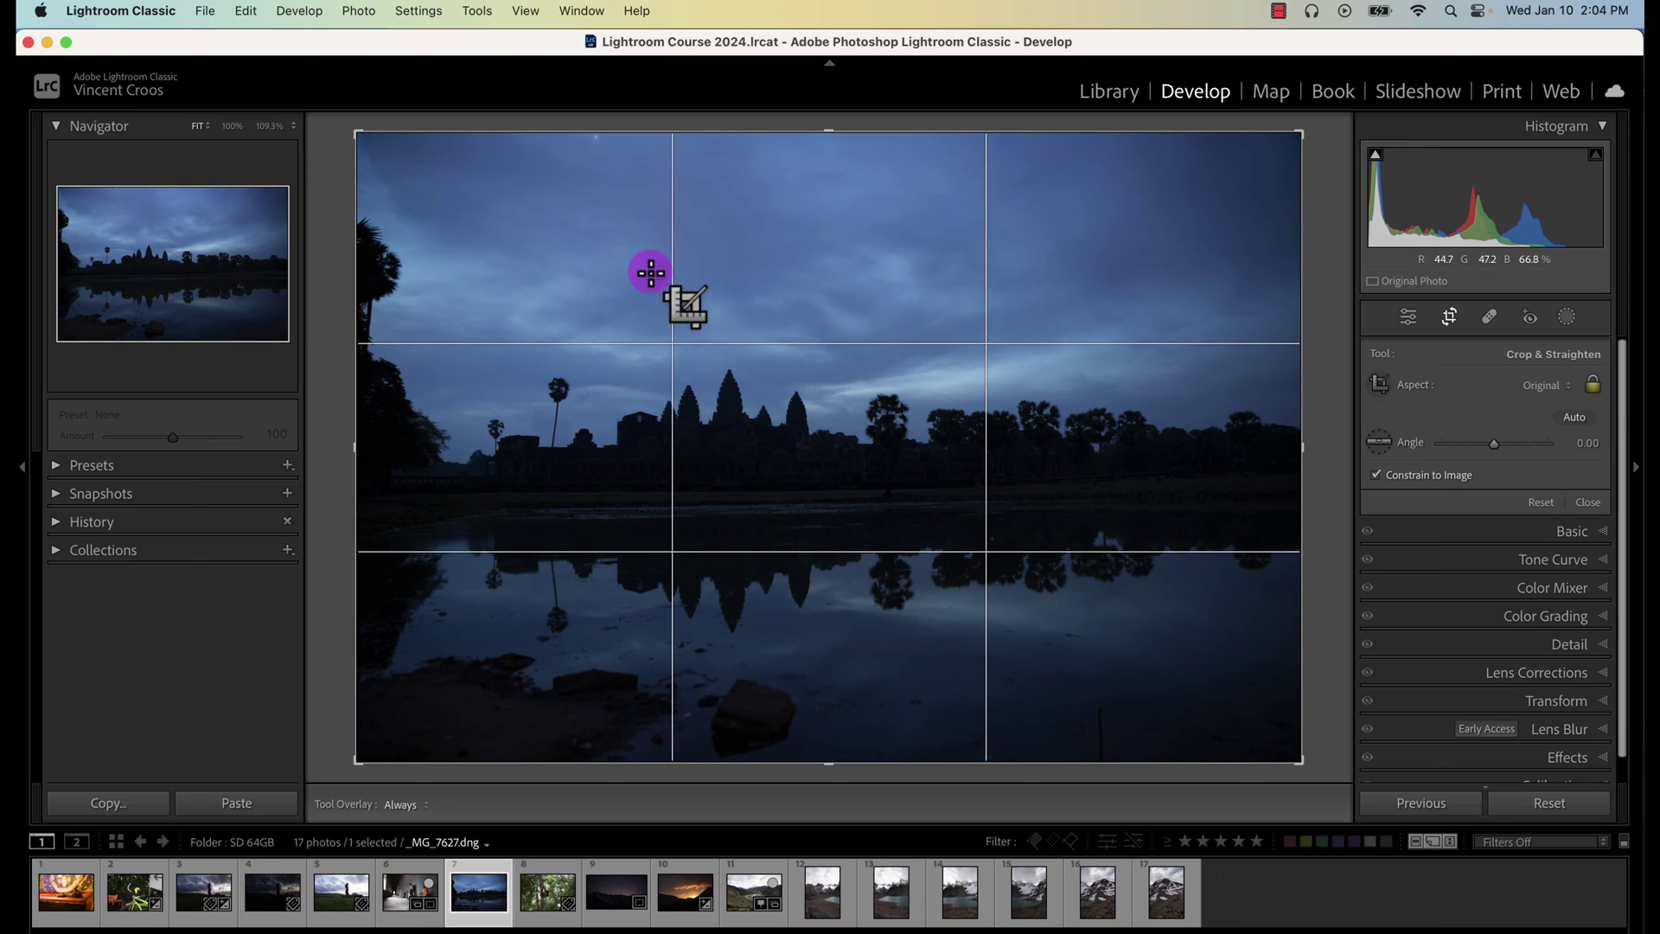
scroll(1630, 590, "down", 1)
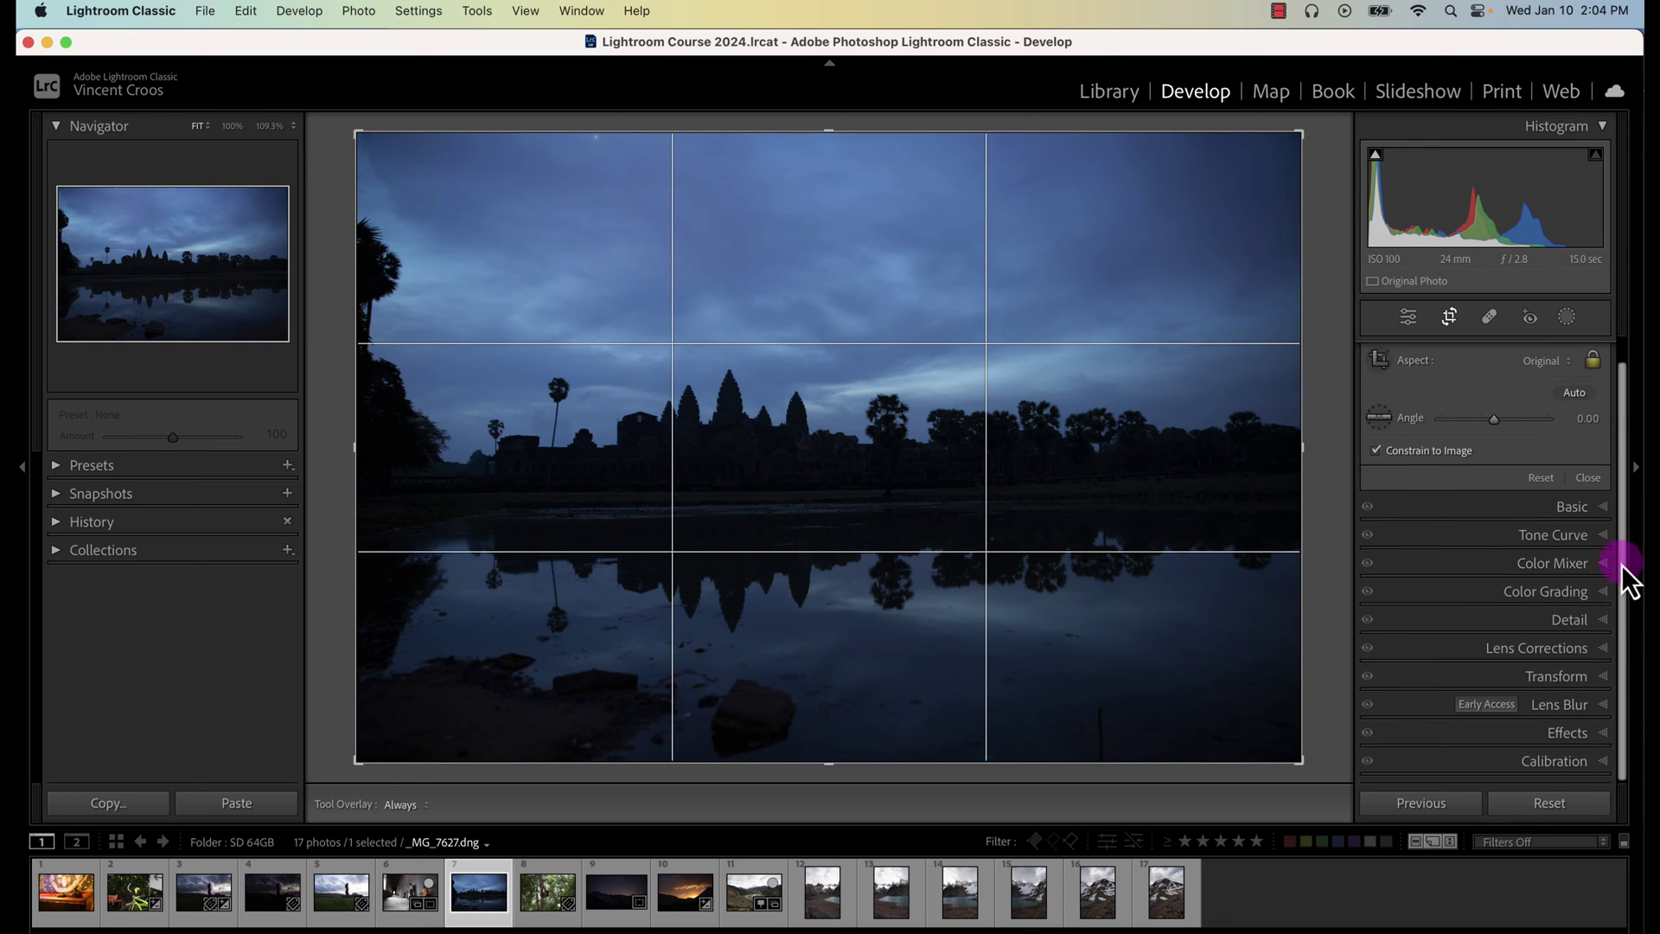
Step: Drag the Transform Aspect slider to +100 and adjust the crop corner on the narrowed image
left_click(1604, 678)
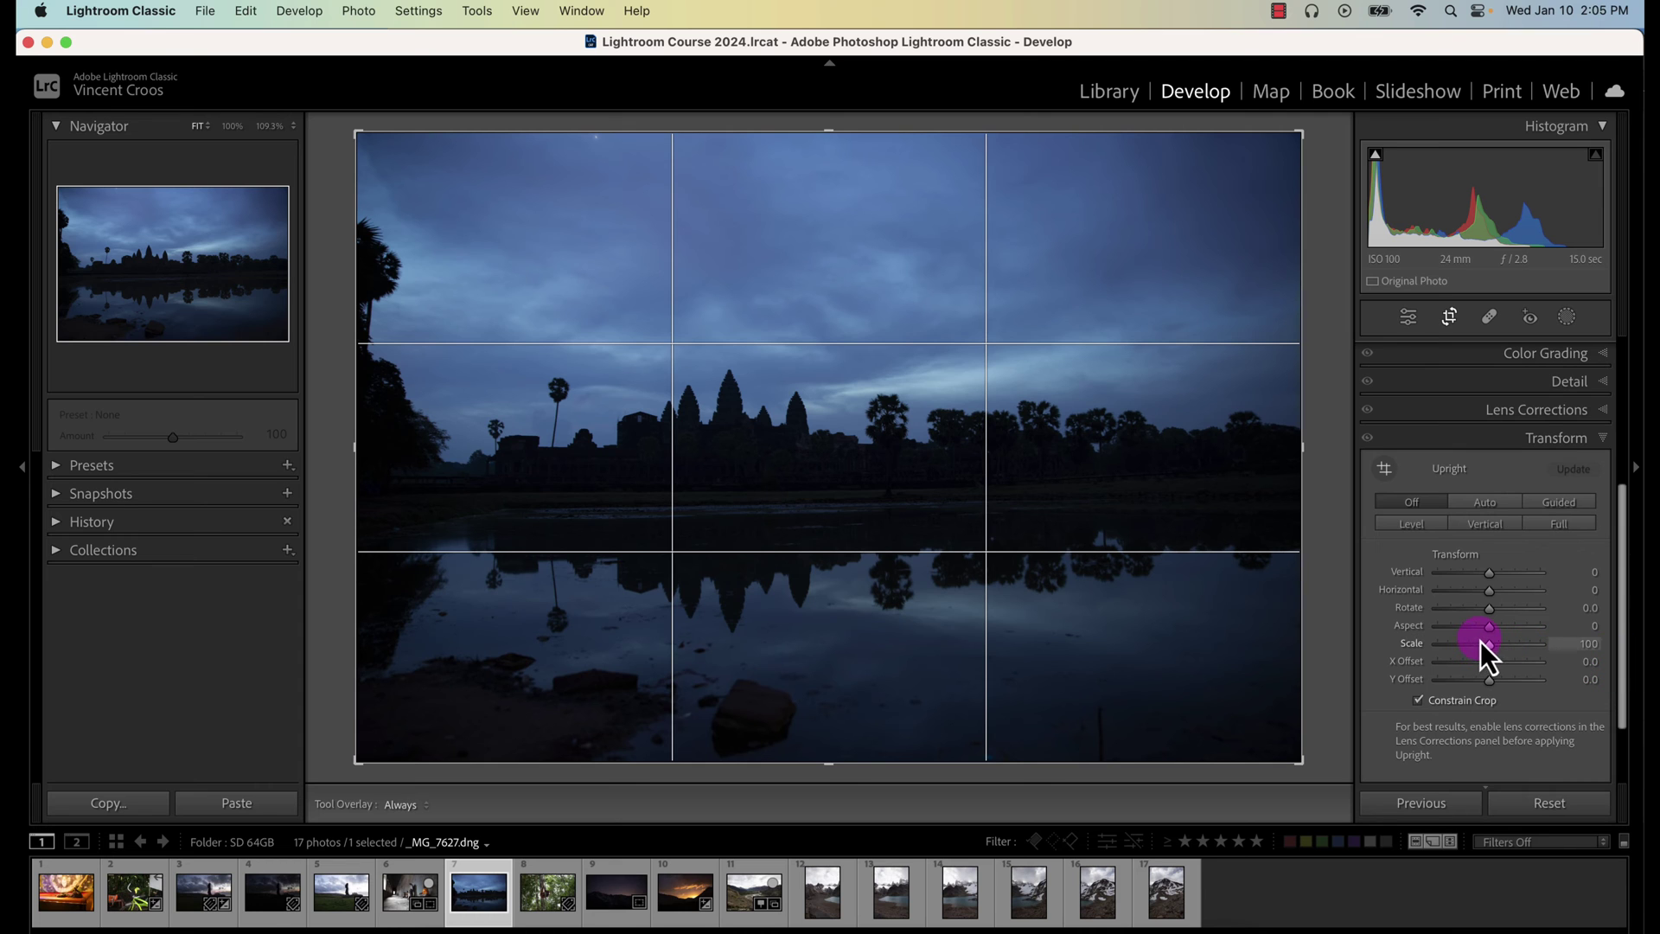
mouse_move(1489, 627)
left_mouse_down()
mouse_move(1452, 628)
mouse_move(1551, 629)
left_mouse_up()
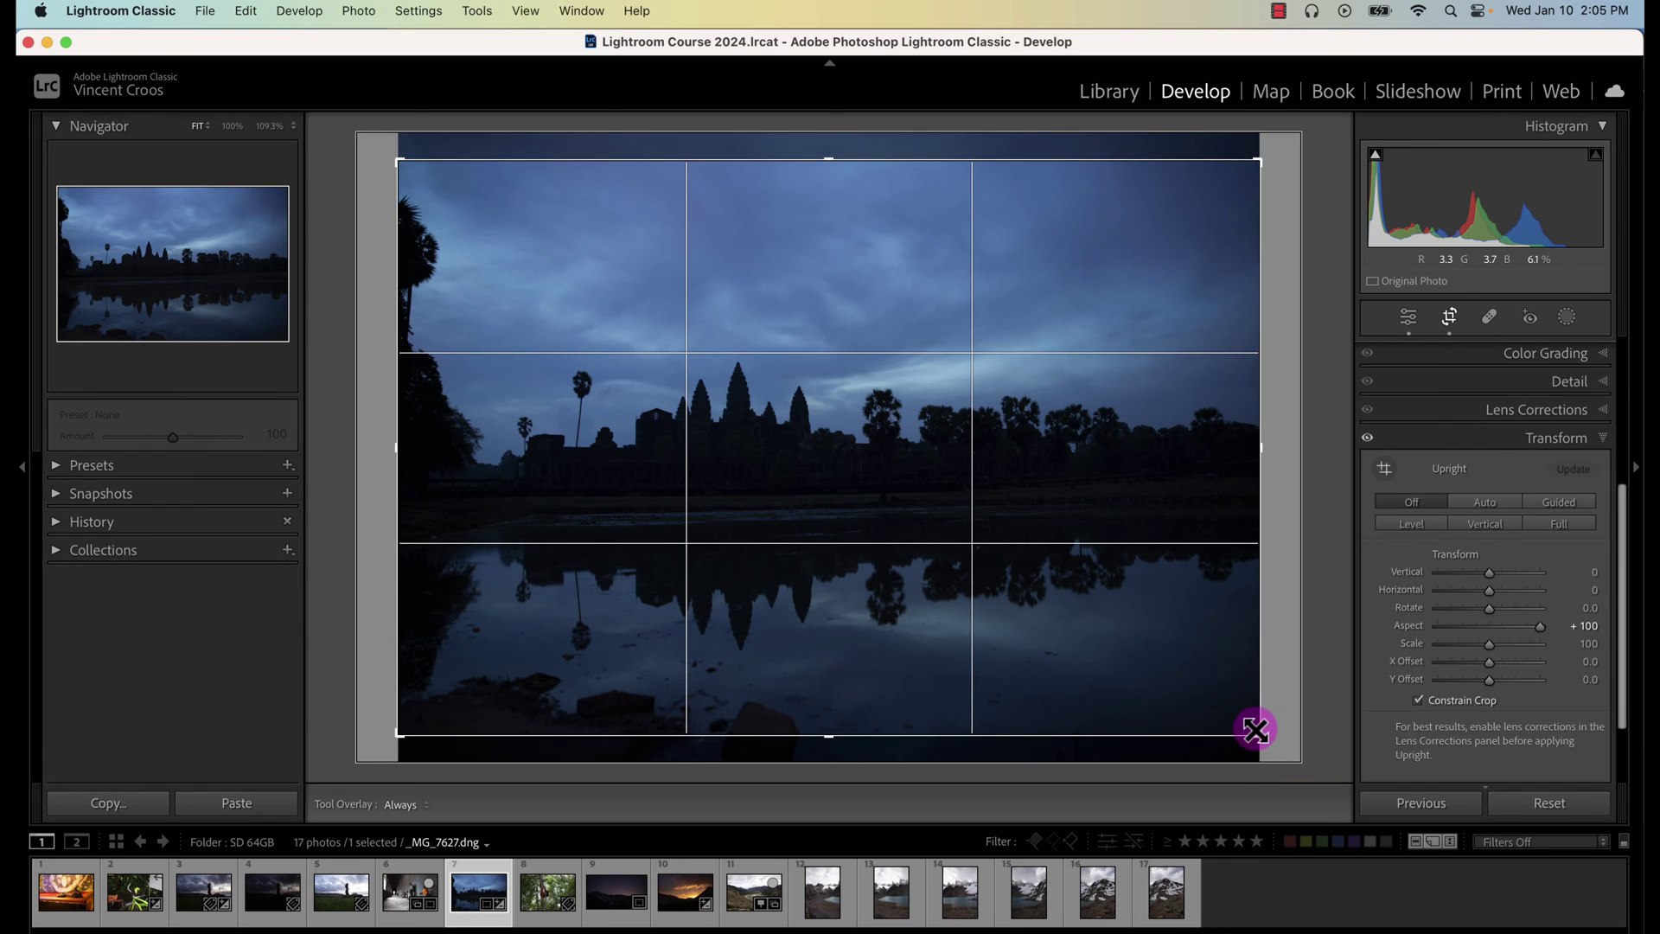
left_click_drag(1256, 730, 1233, 712)
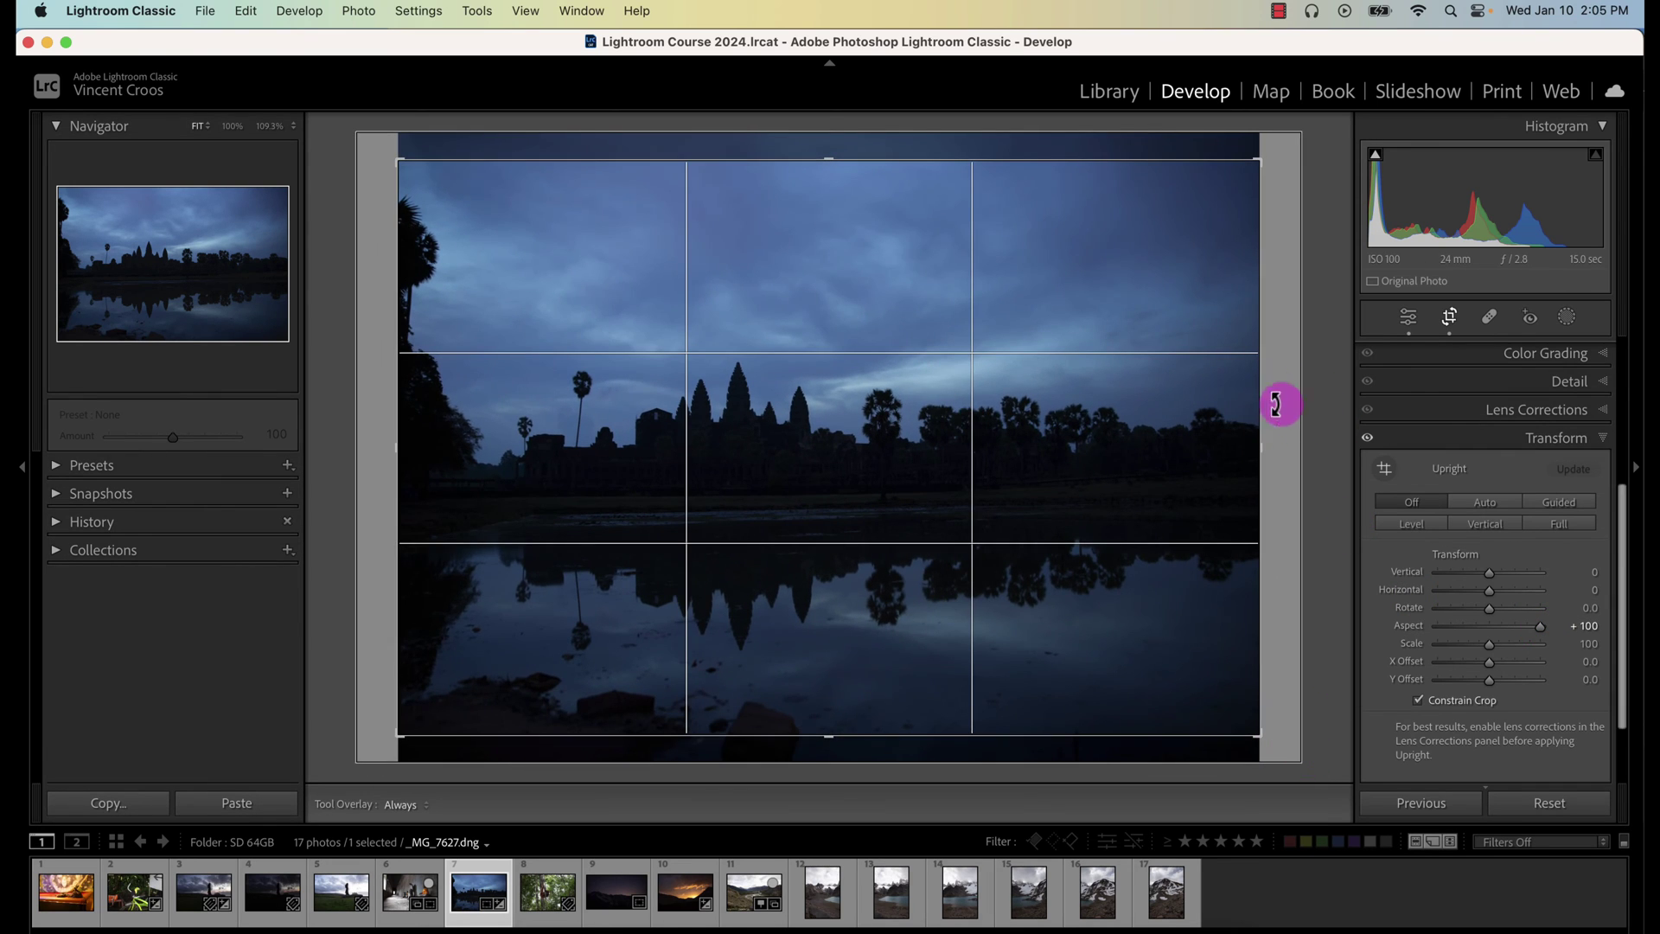
scroll(1628, 494, "up", 3)
scroll(1627, 448, "up", 3)
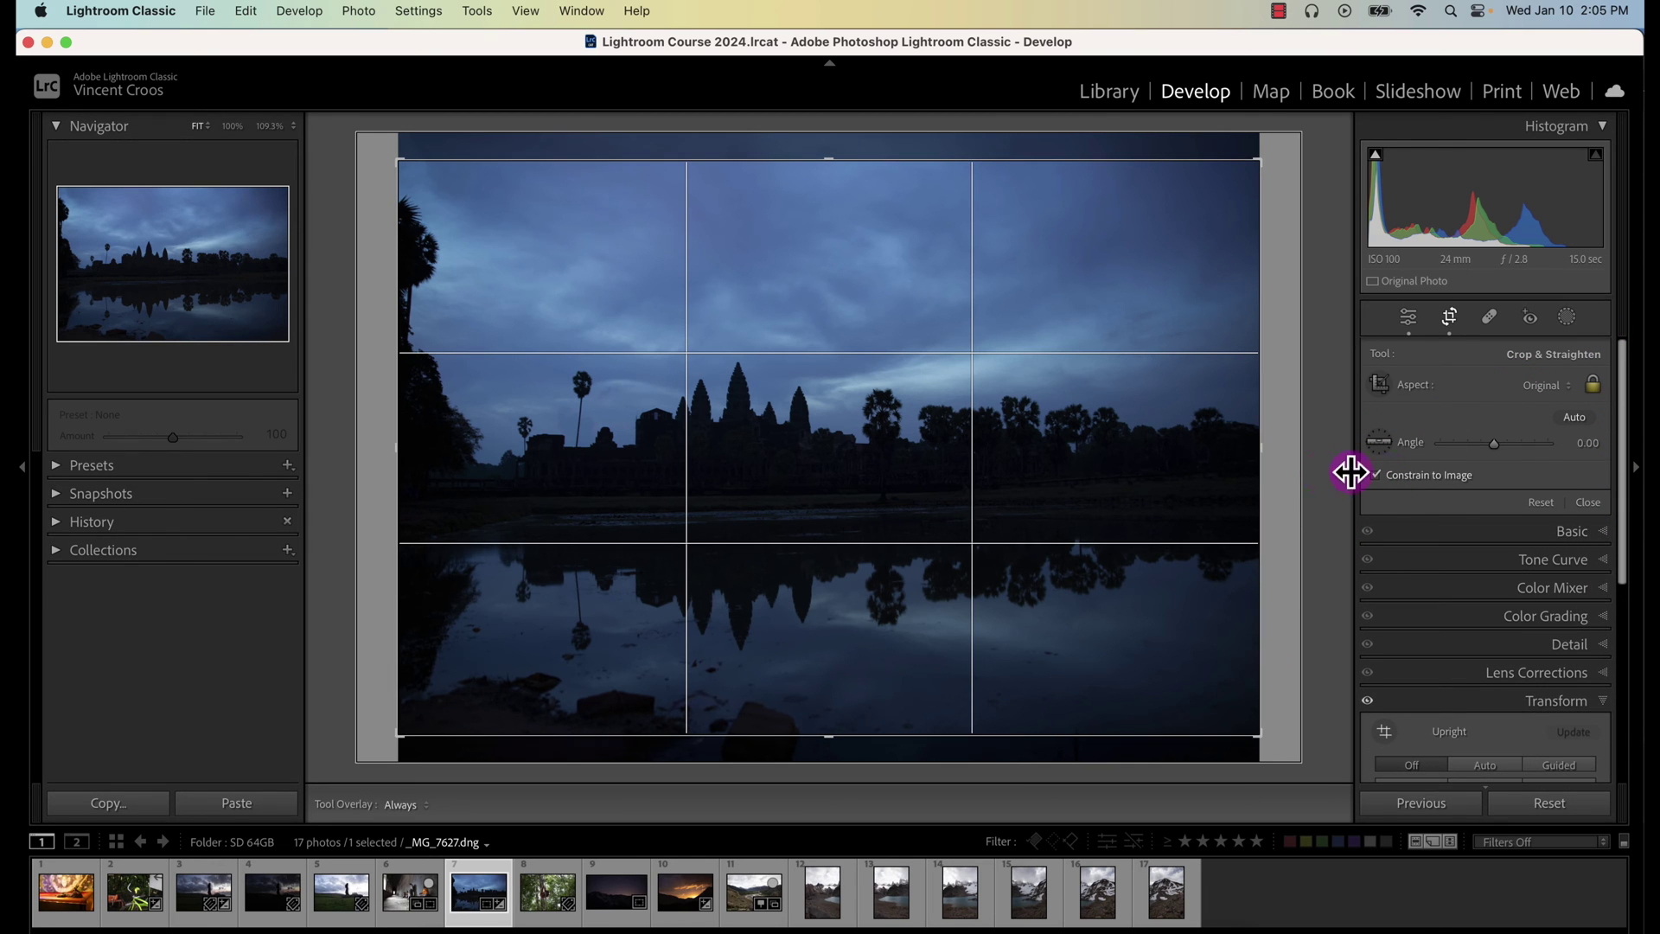
mouse_move(1257, 738)
left_mouse_down()
mouse_move(1243, 703)
mouse_move(1277, 697)
left_mouse_up()
left_click(1379, 475)
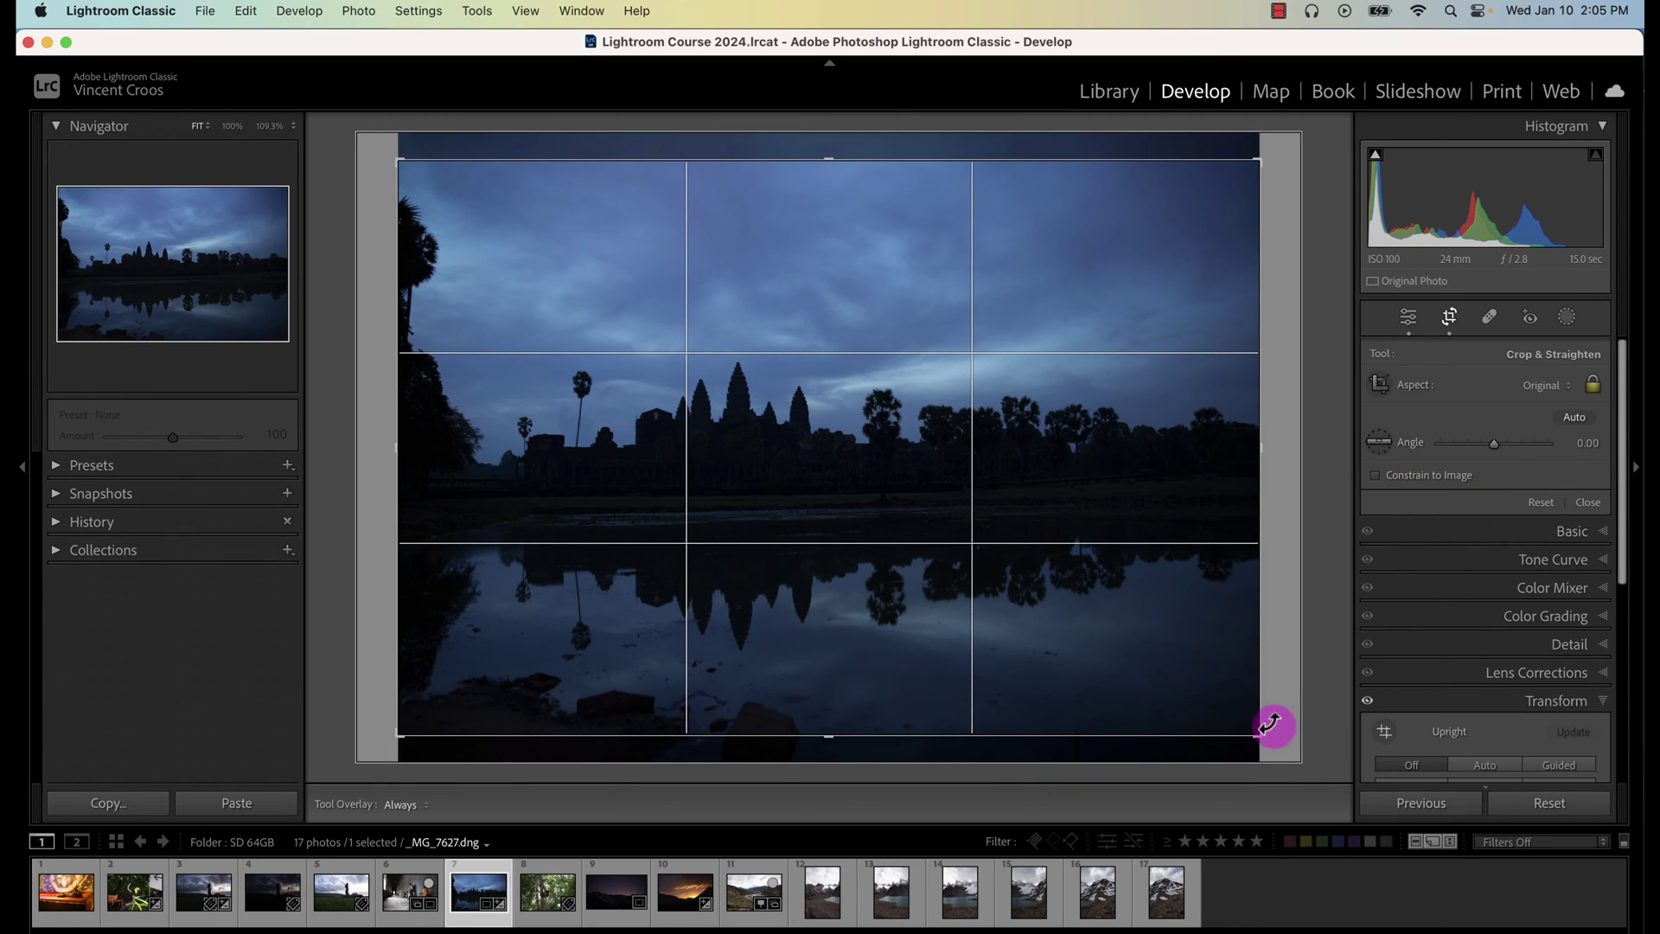
left_click_drag(1258, 737, 1291, 758)
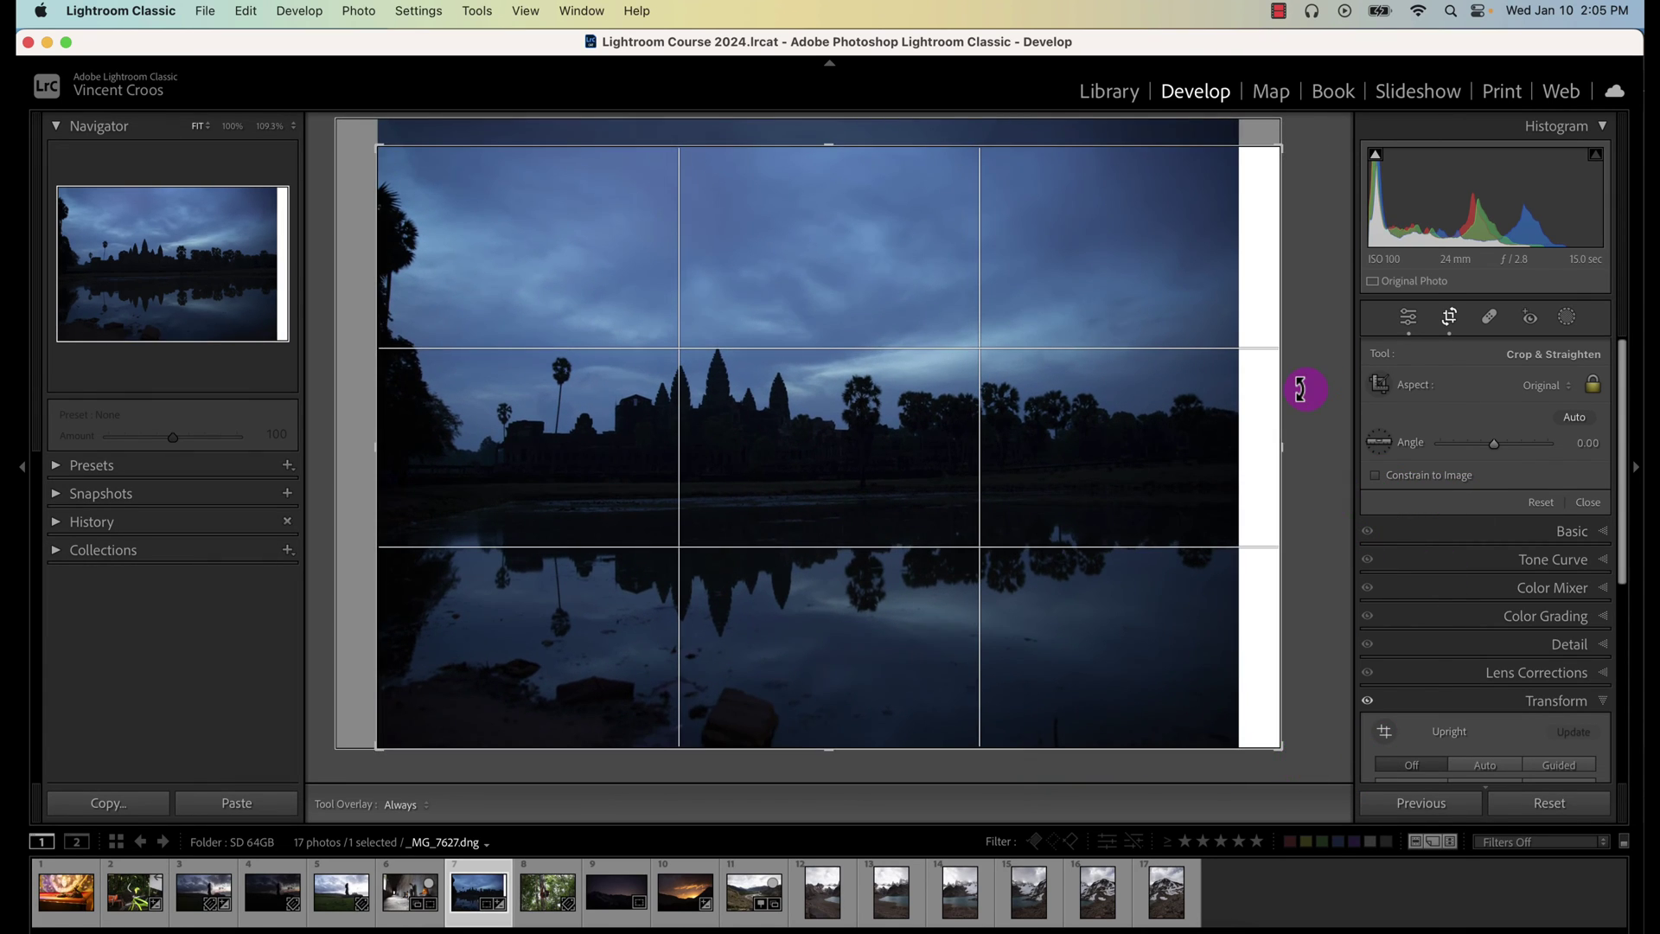
left_click(1379, 475)
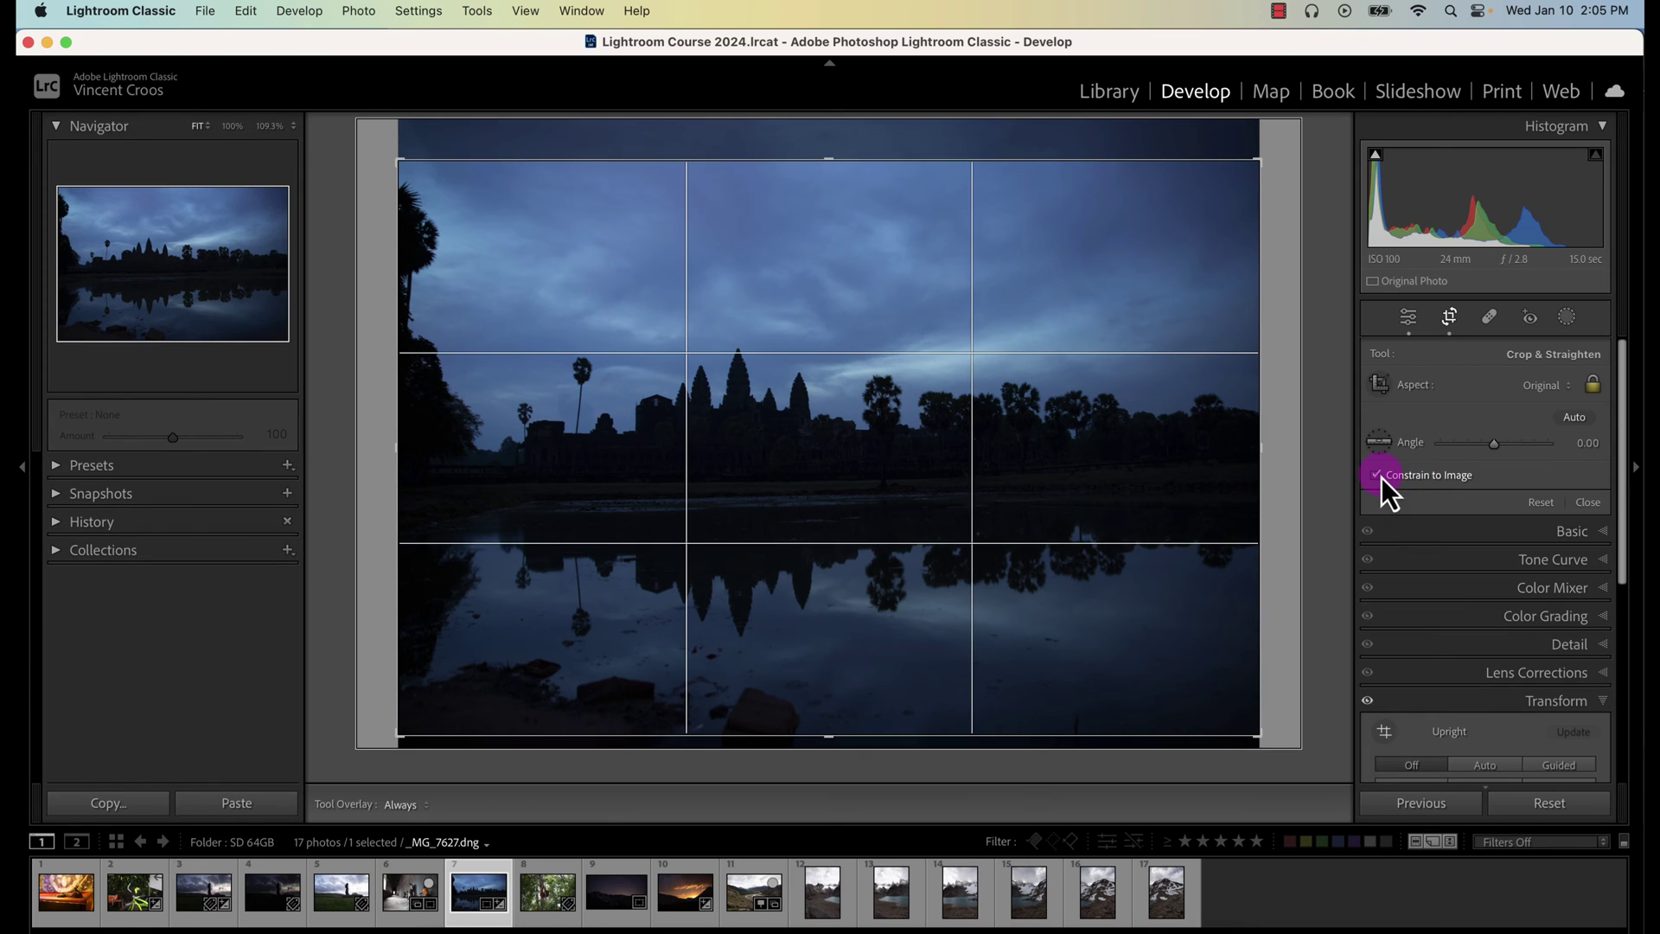
left_click_drag(1632, 551, 1628, 631)
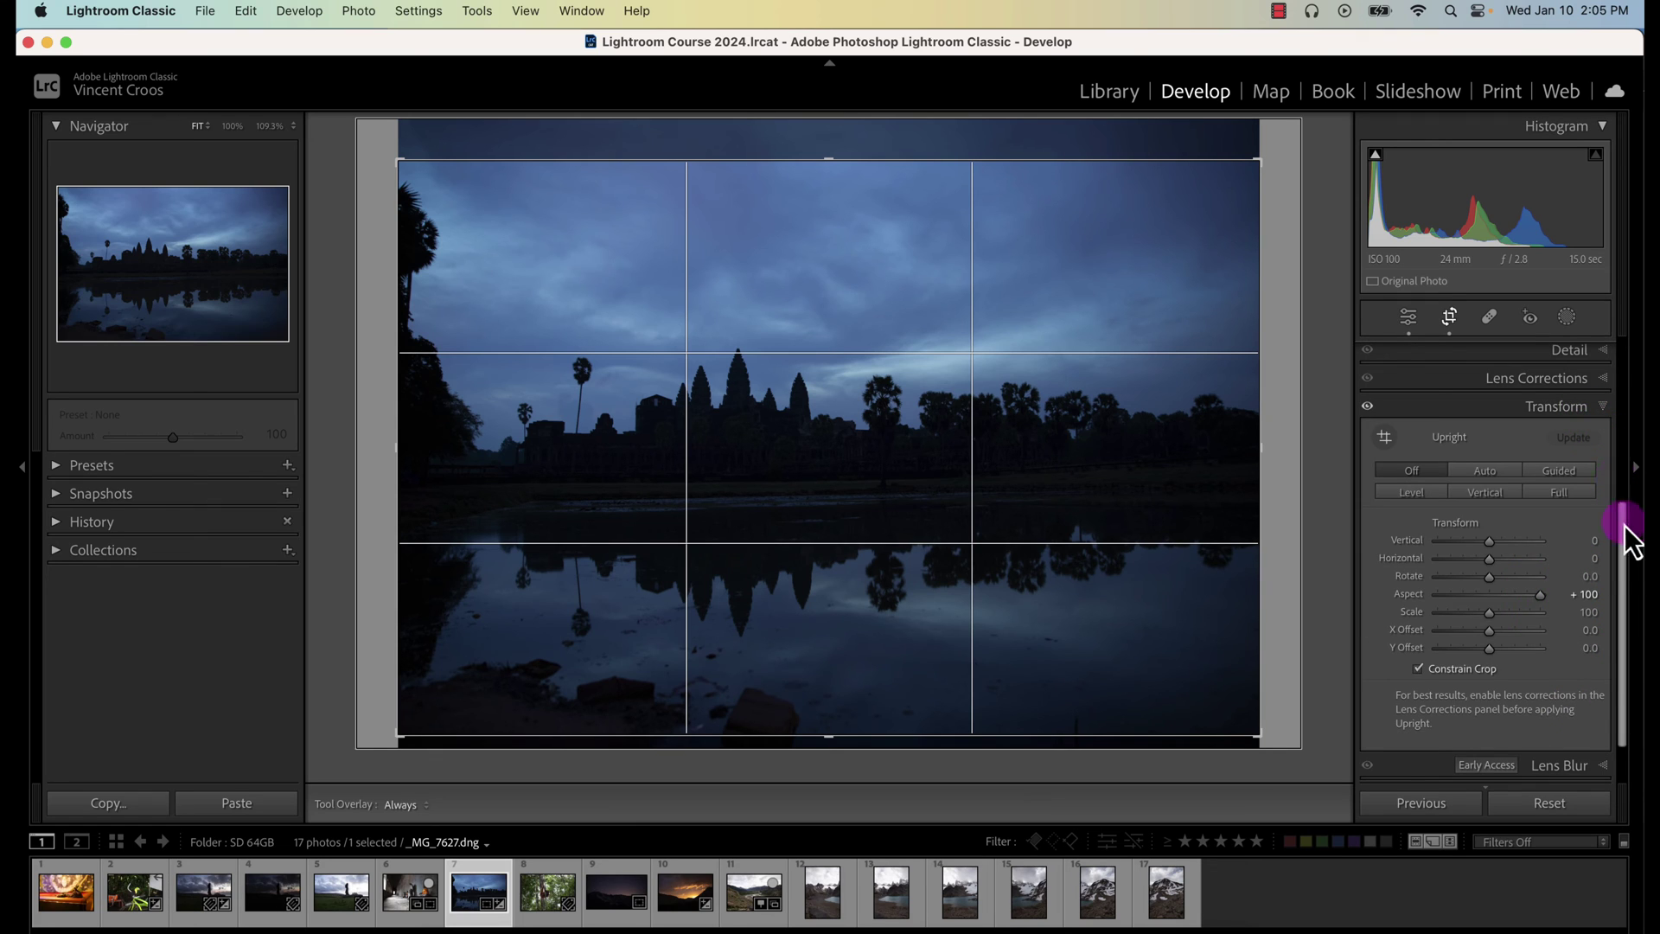
left_click_drag(1620, 550, 1620, 567)
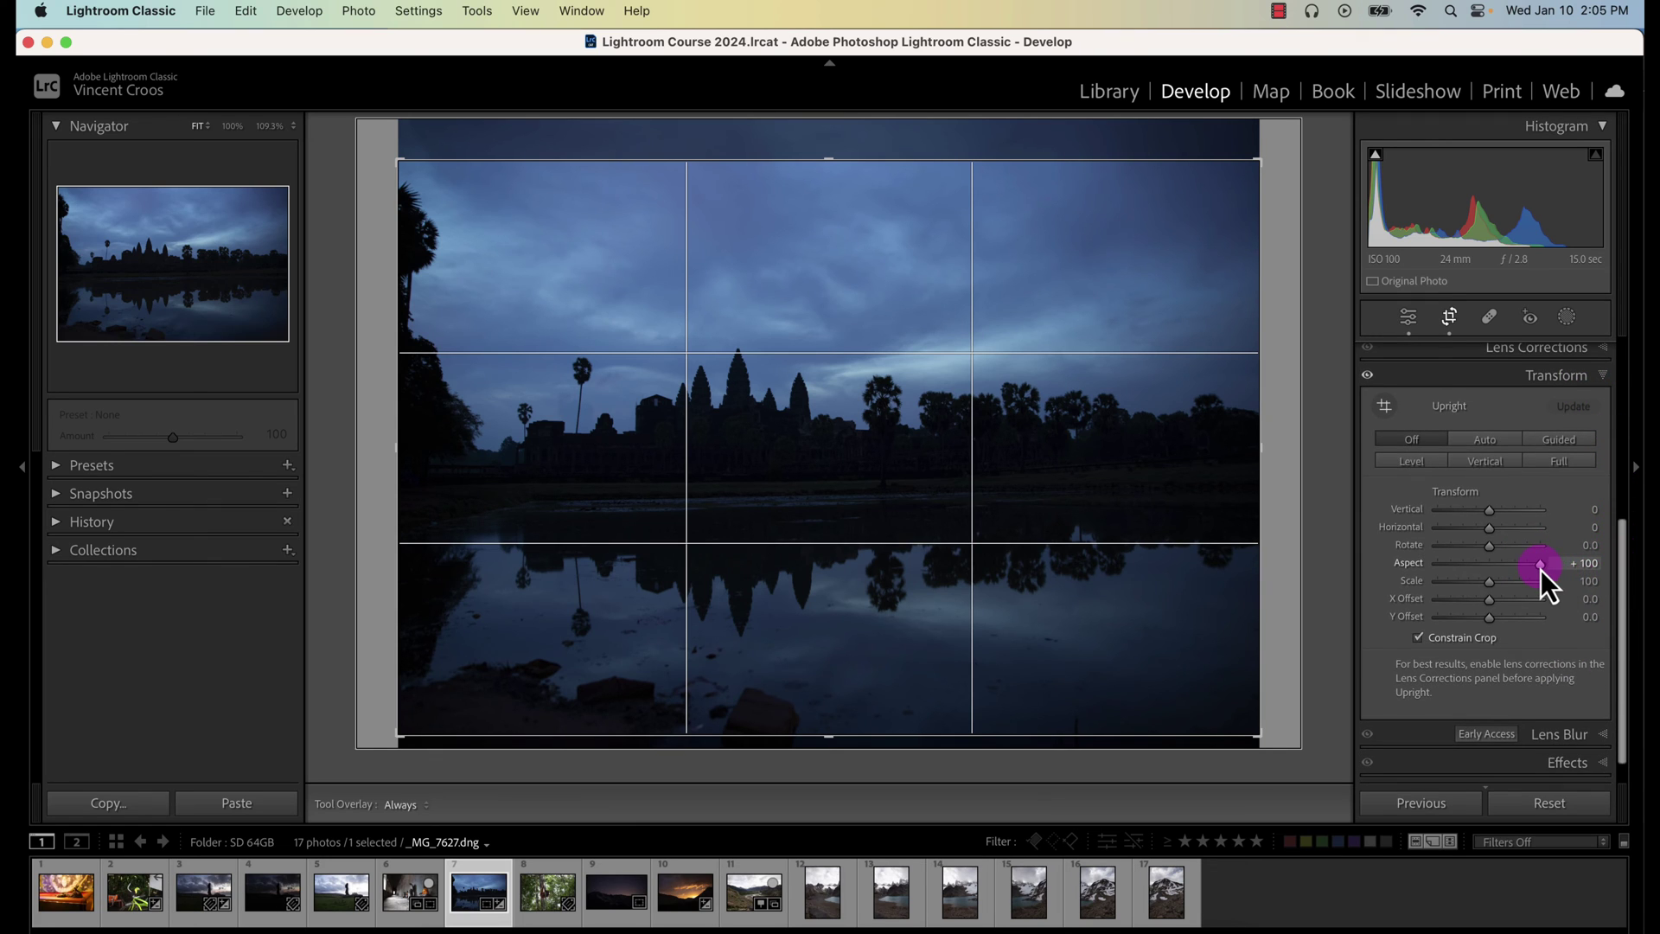
Step: Reset the Transform Aspect slider to 0 and reset the temple photo's crop
double_click(1542, 565)
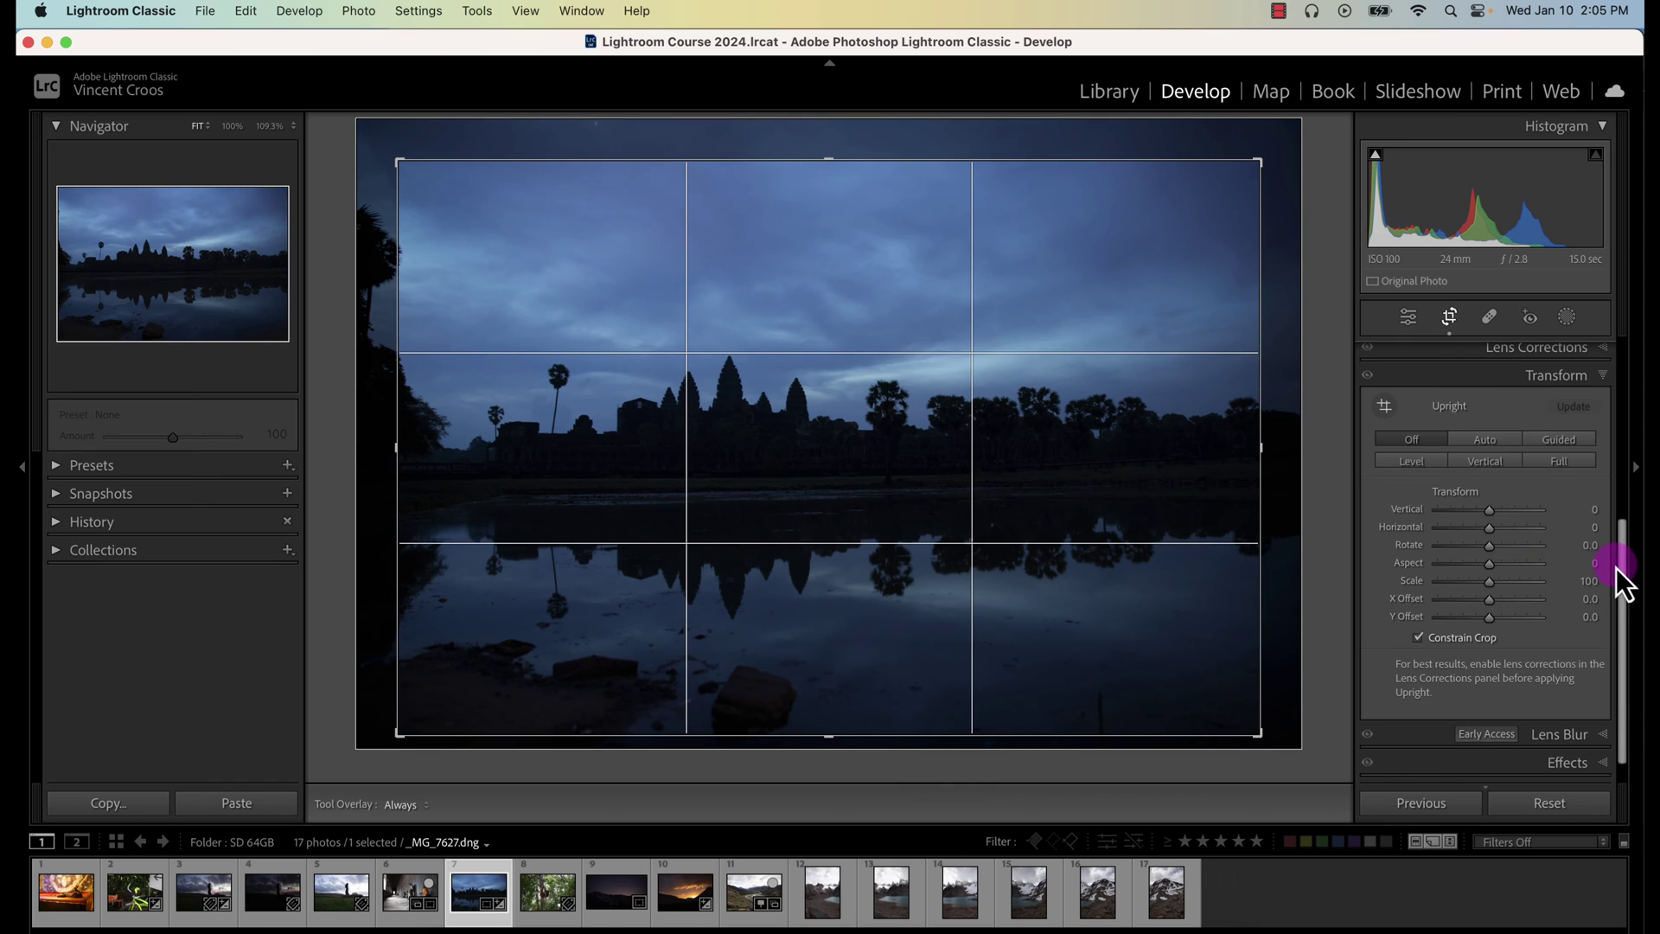
left_click_drag(1621, 570, 1628, 377)
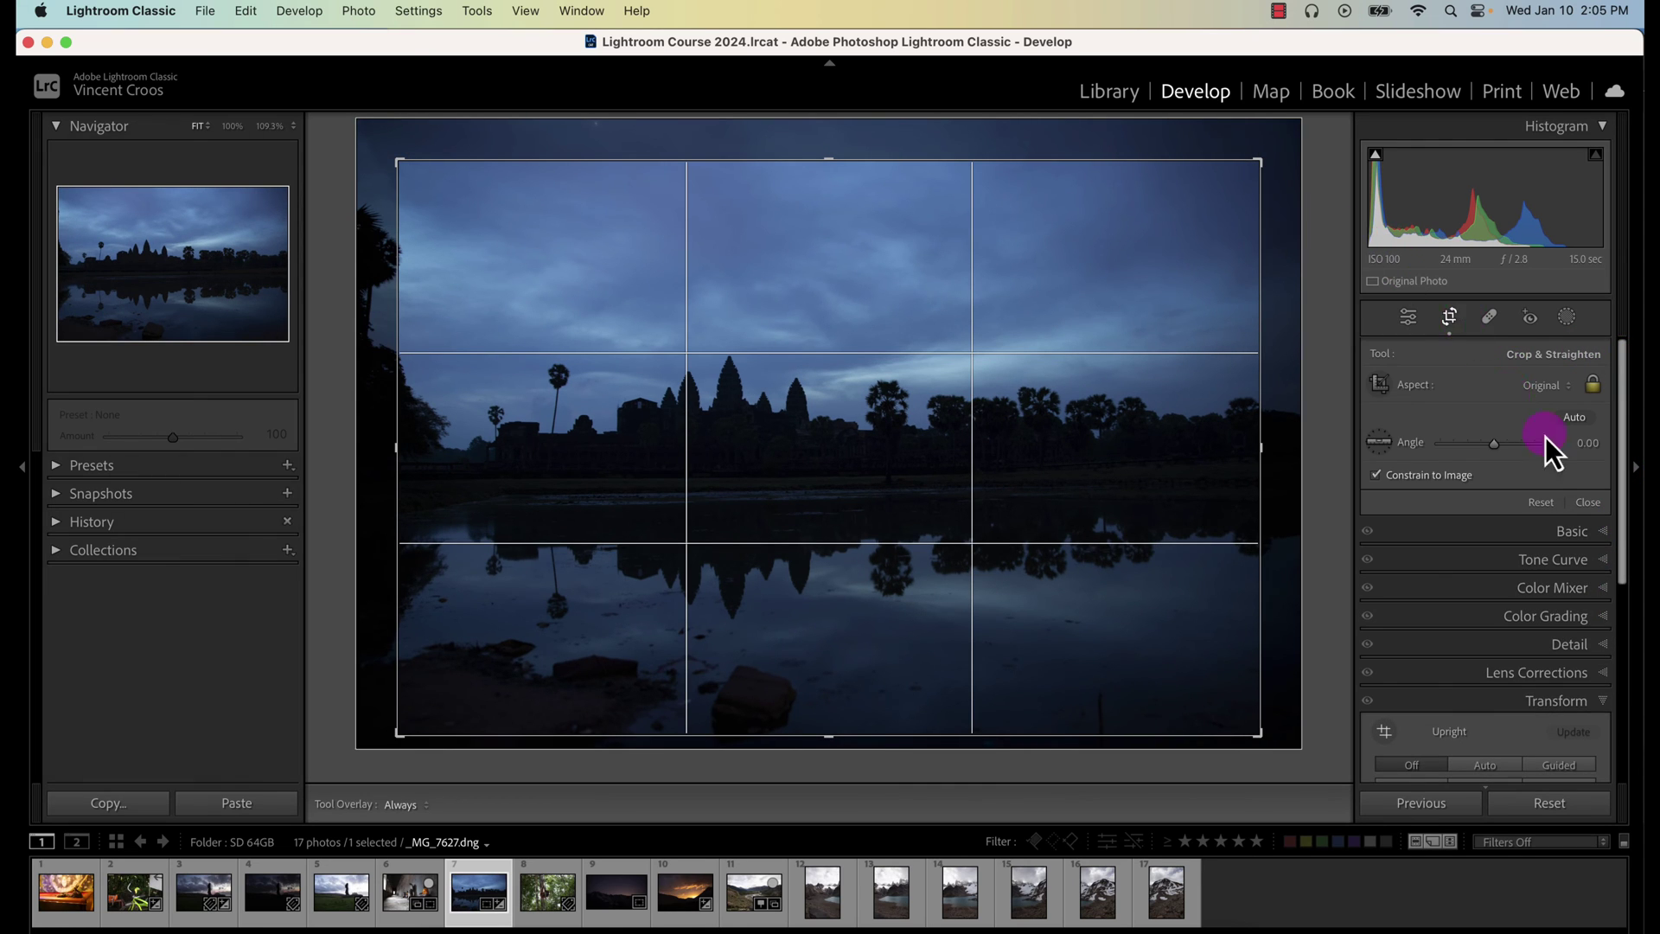
left_click(1540, 502)
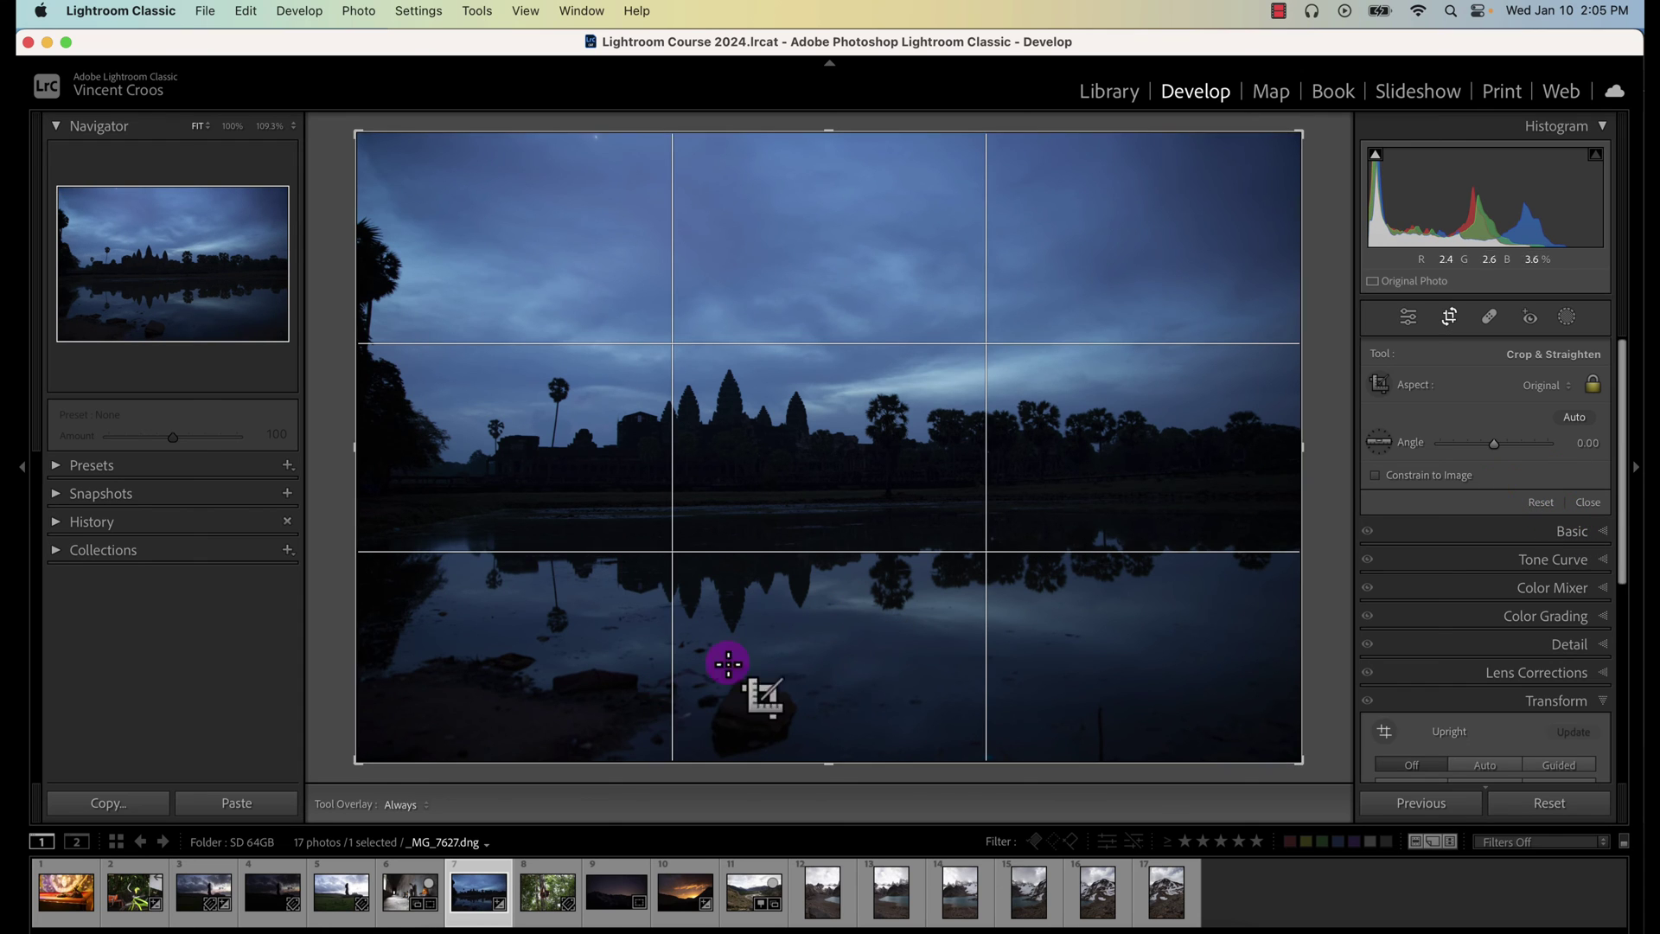
Step: Open the cat photo and set the crop guide overlay to Golden Spiral, then Triangle
left_click(67, 892)
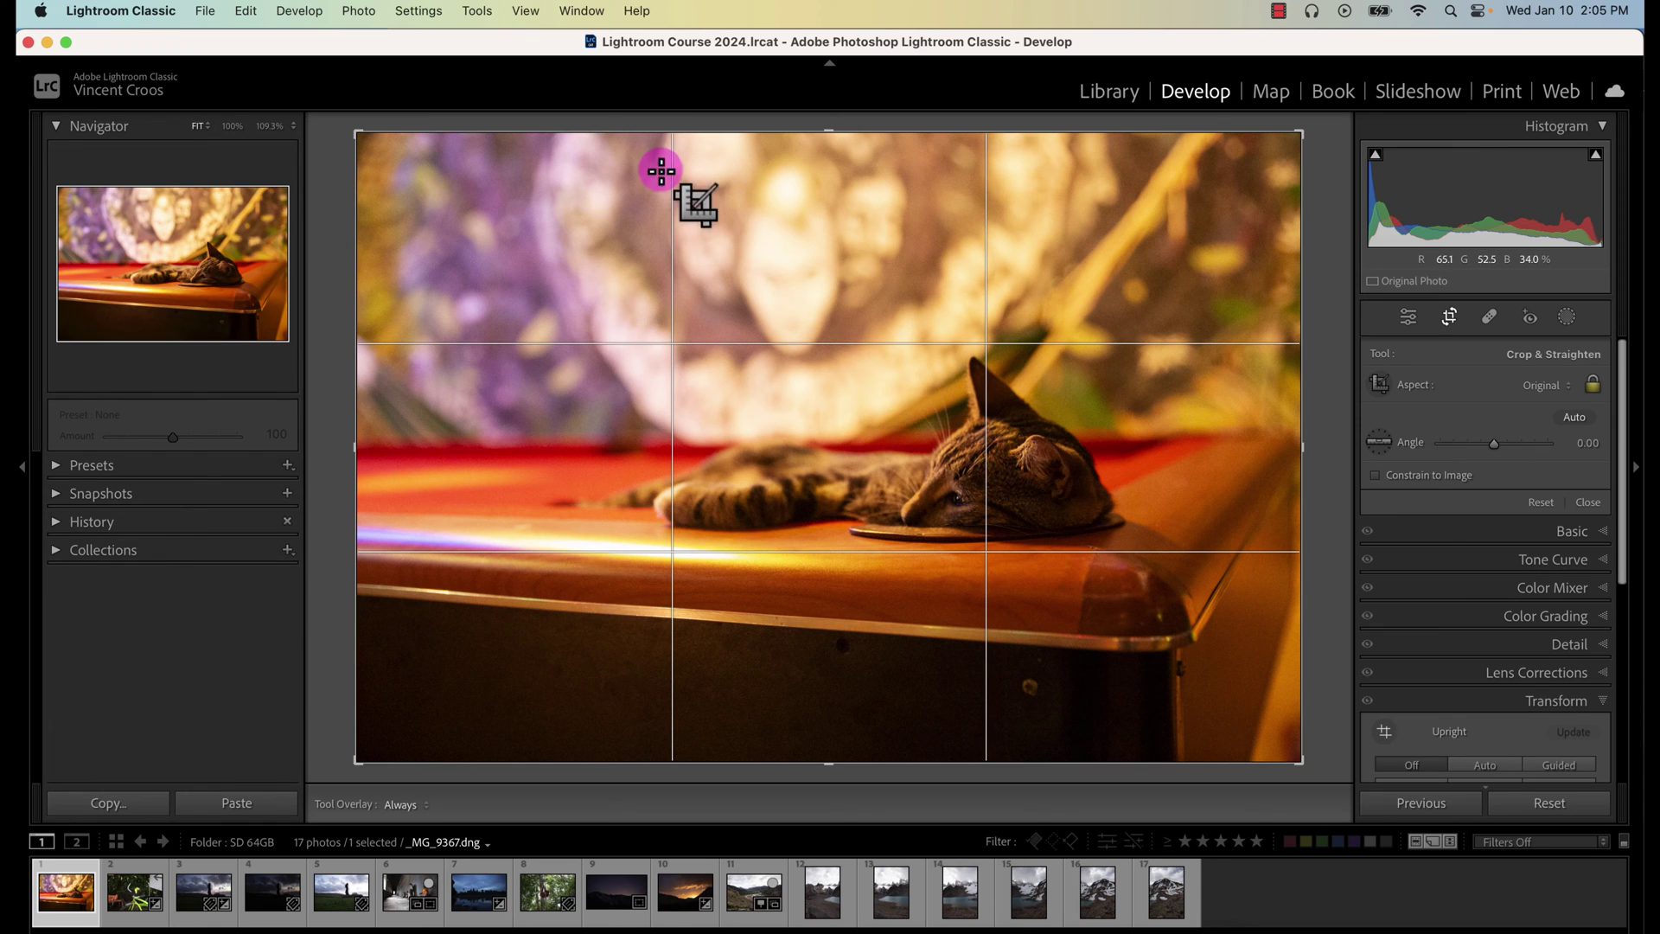
left_click(479, 12)
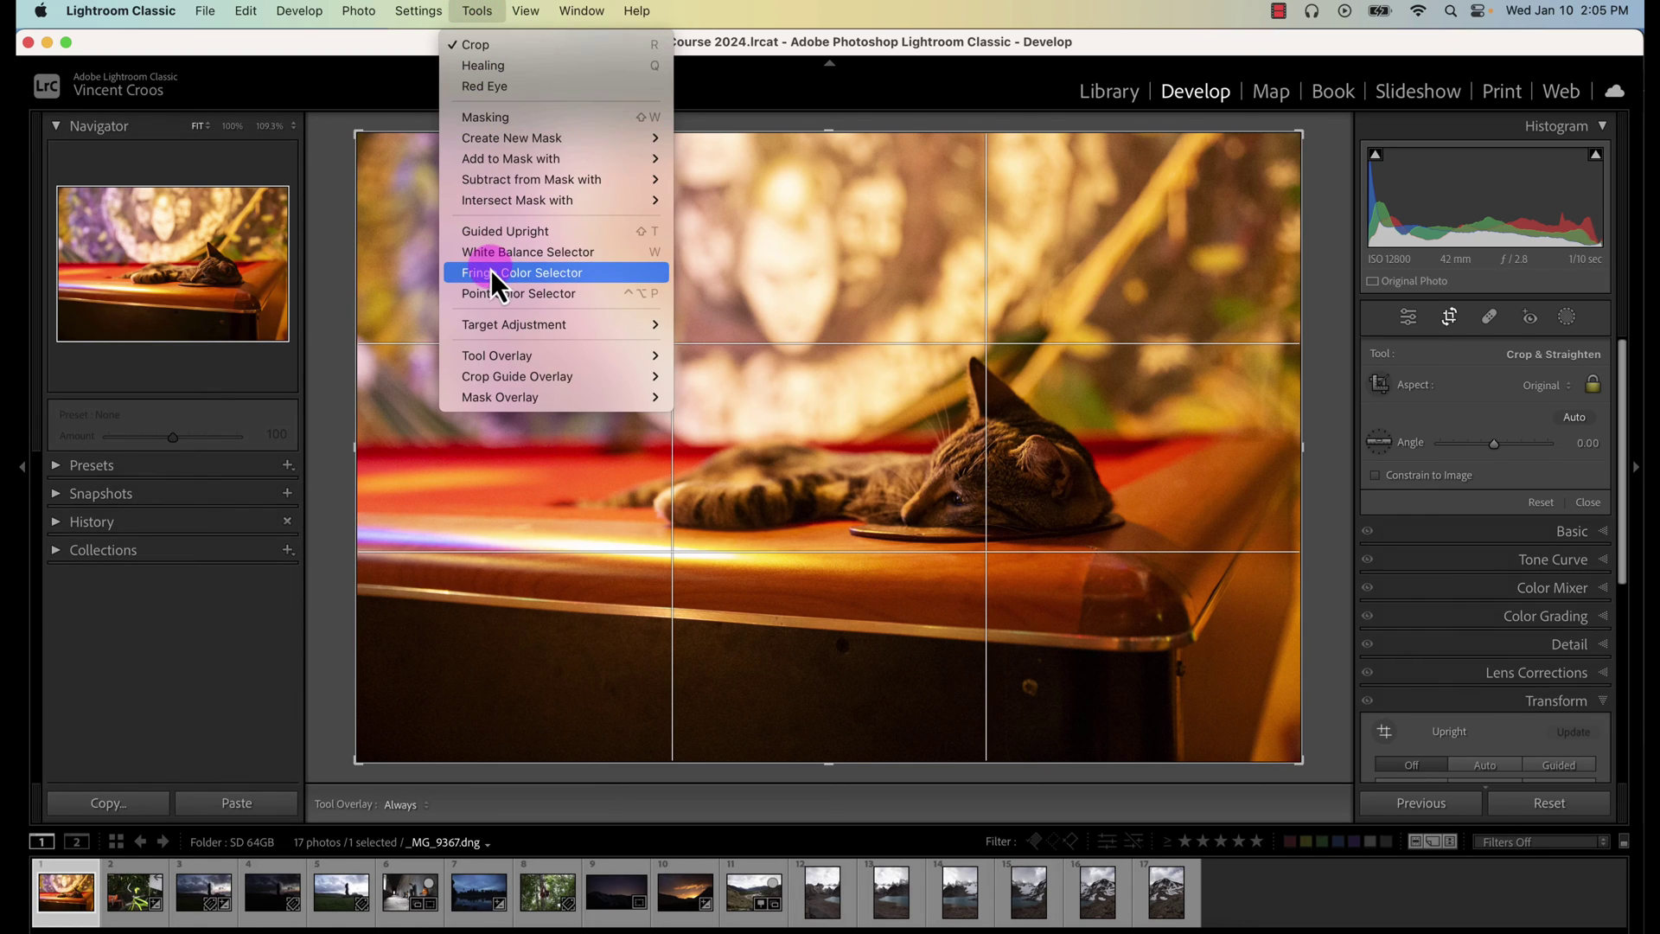
mouse_move(518, 377)
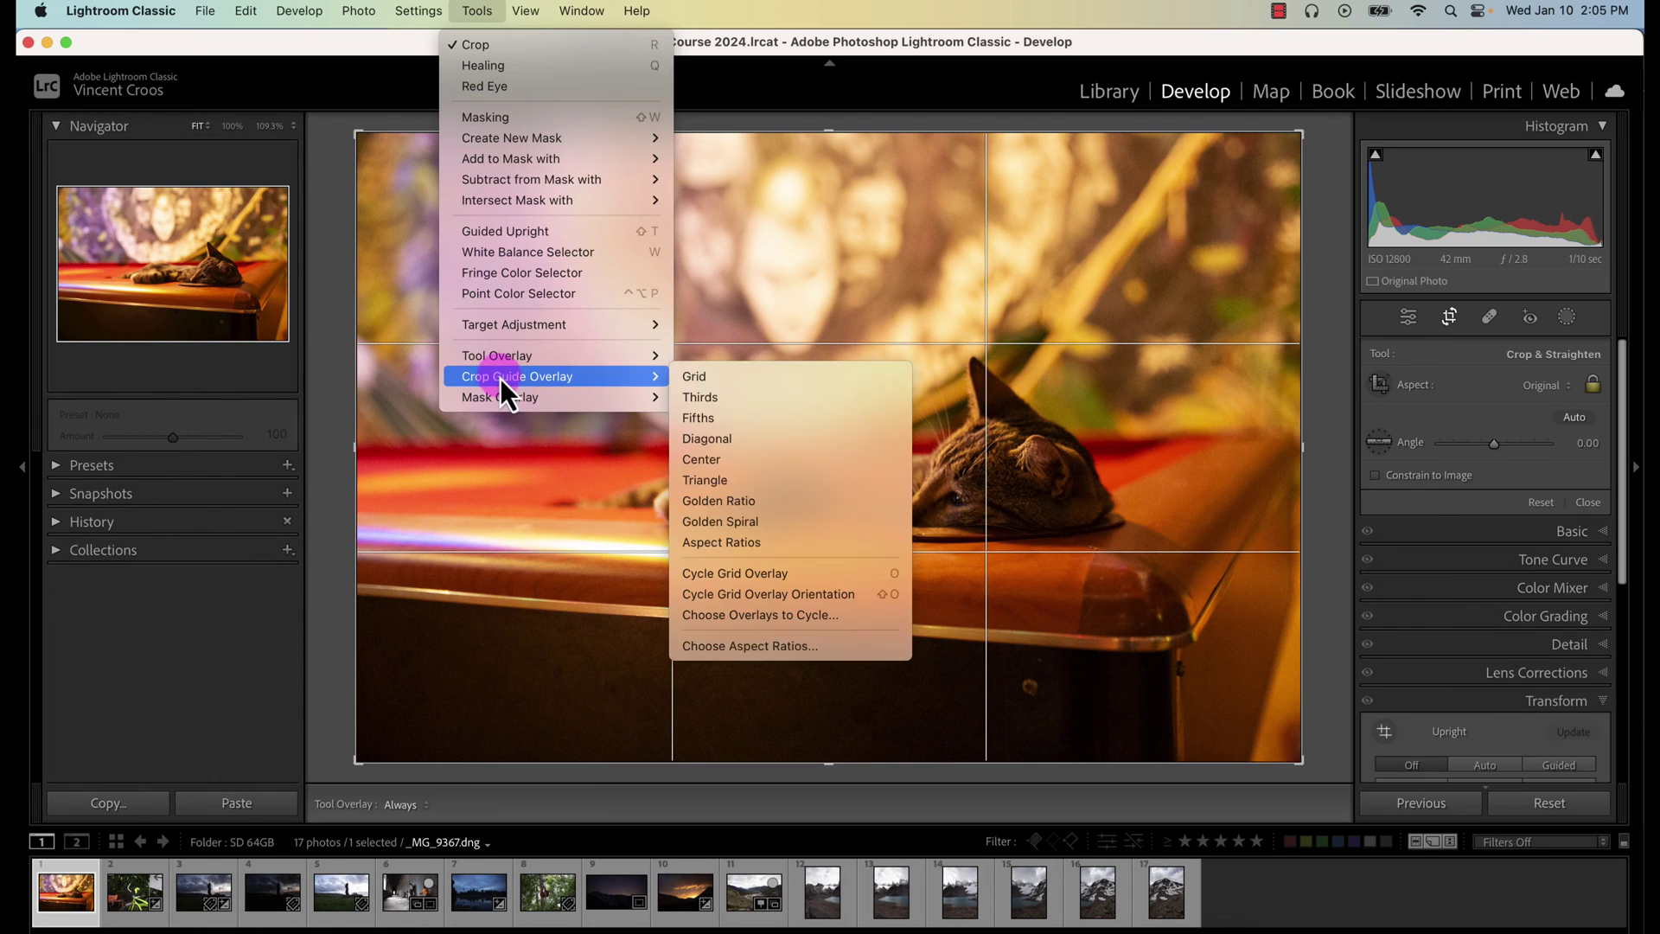
left_click(769, 523)
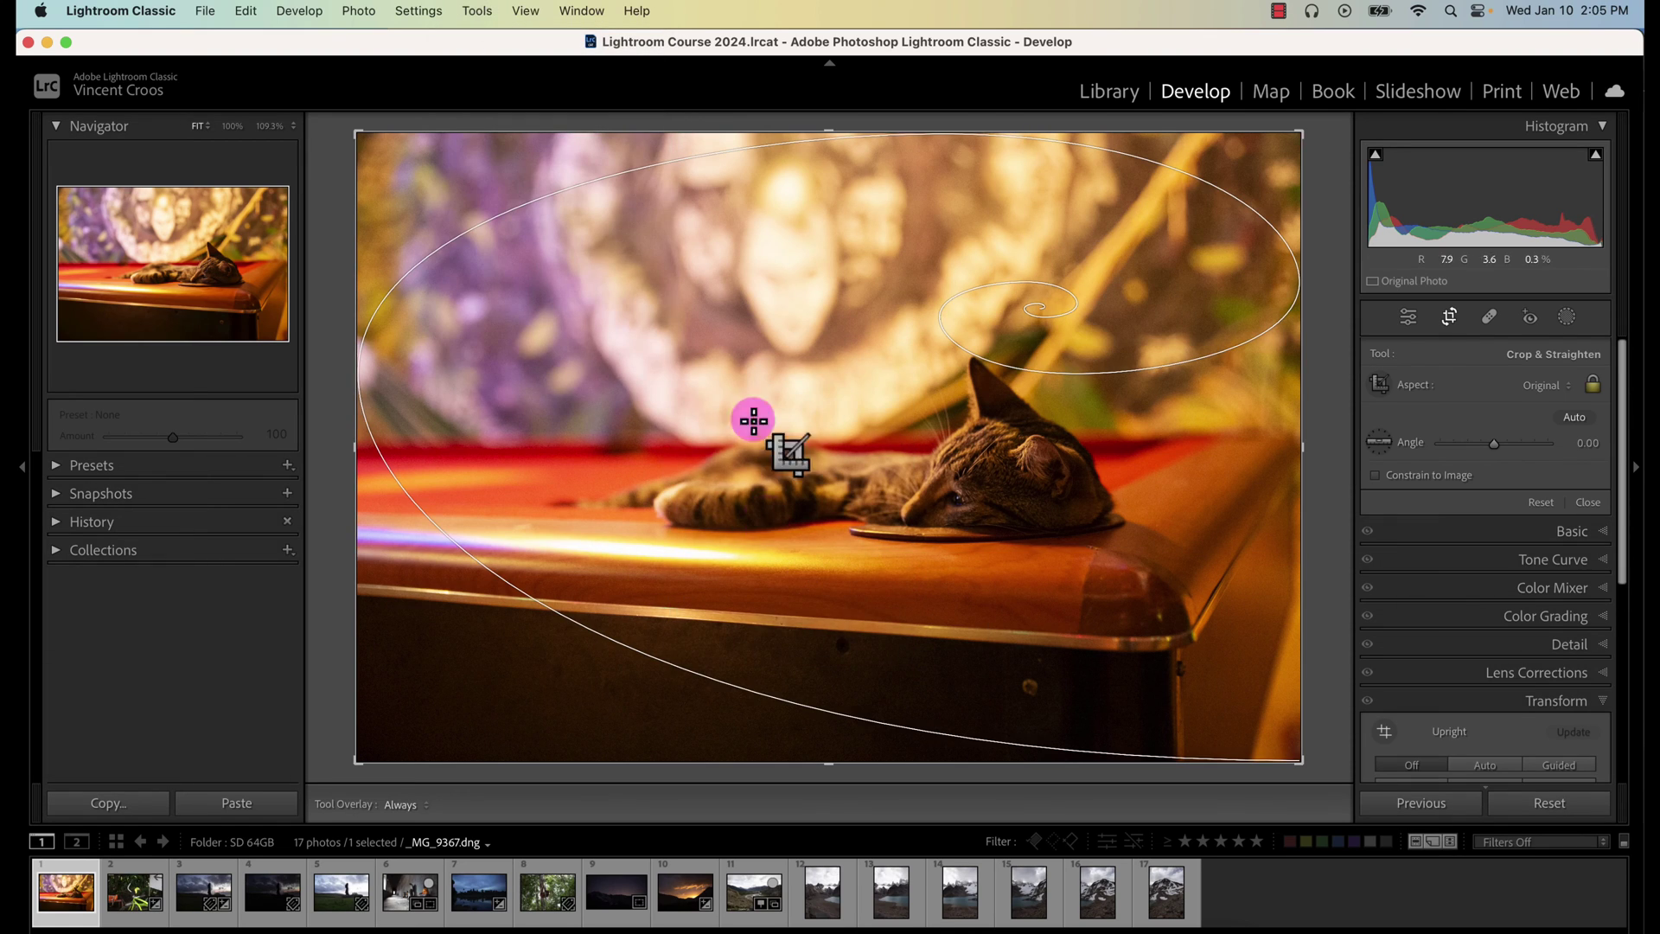
left_click(478, 10)
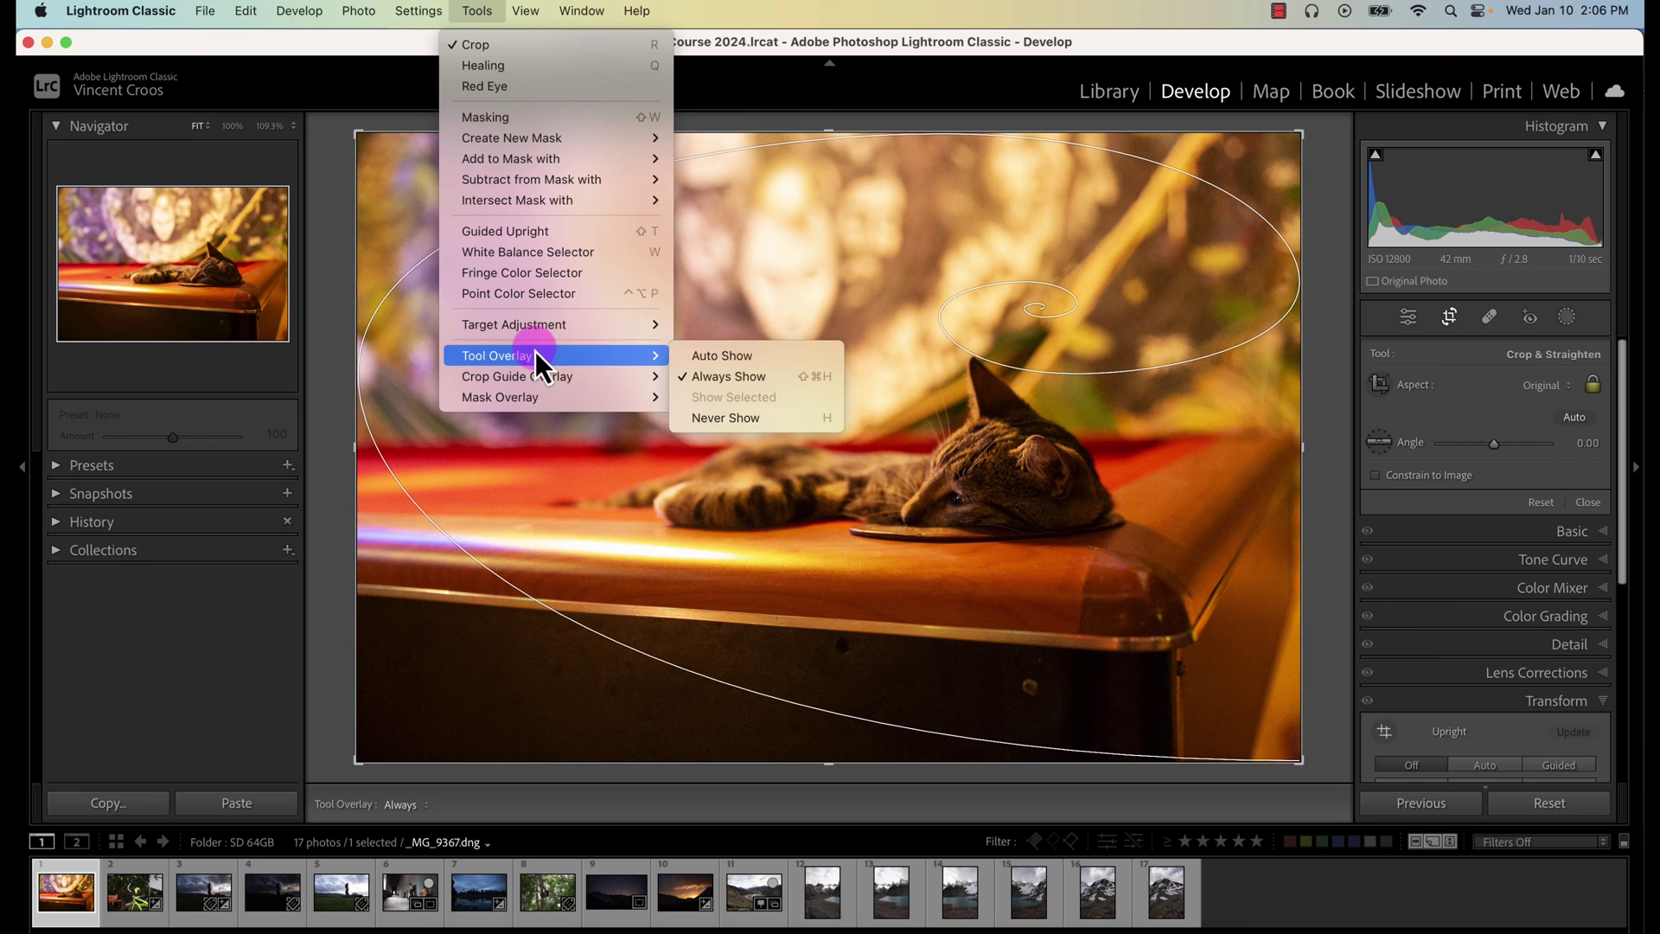
mouse_move(517, 376)
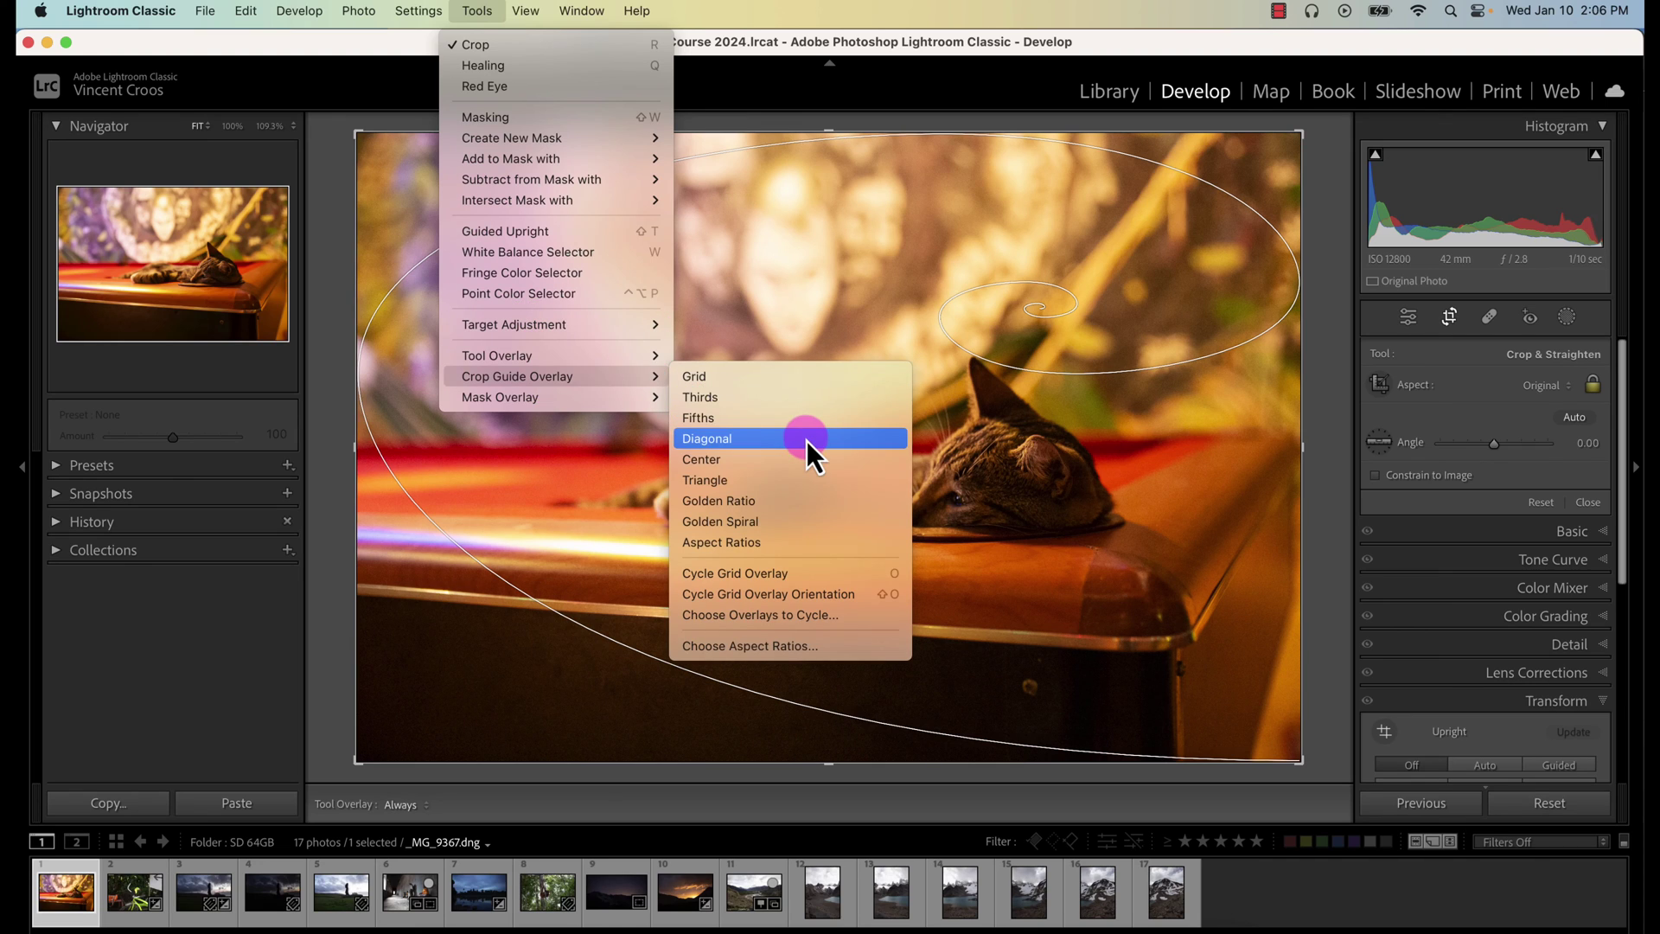
left_click(780, 481)
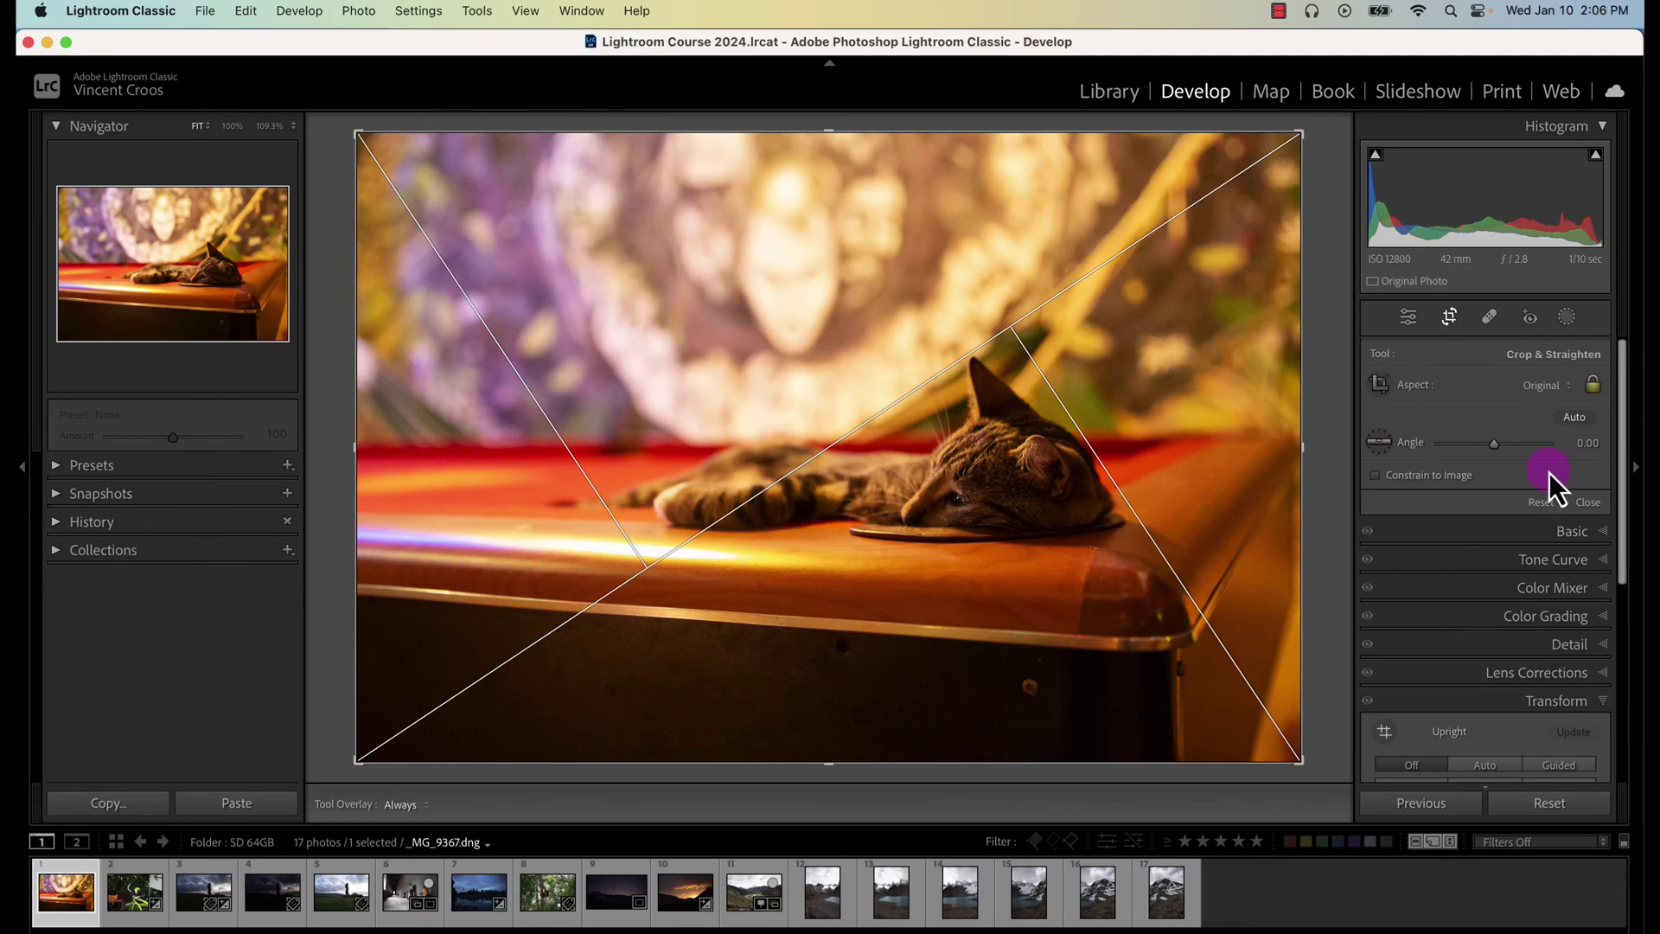
Step: Tighten the crop slightly, cycle the crop overlay to Golden Spiral, and flip its orientation
mouse_move(1299, 761)
left_mouse_down()
mouse_move(1270, 749)
mouse_move(1296, 745)
left_mouse_up()
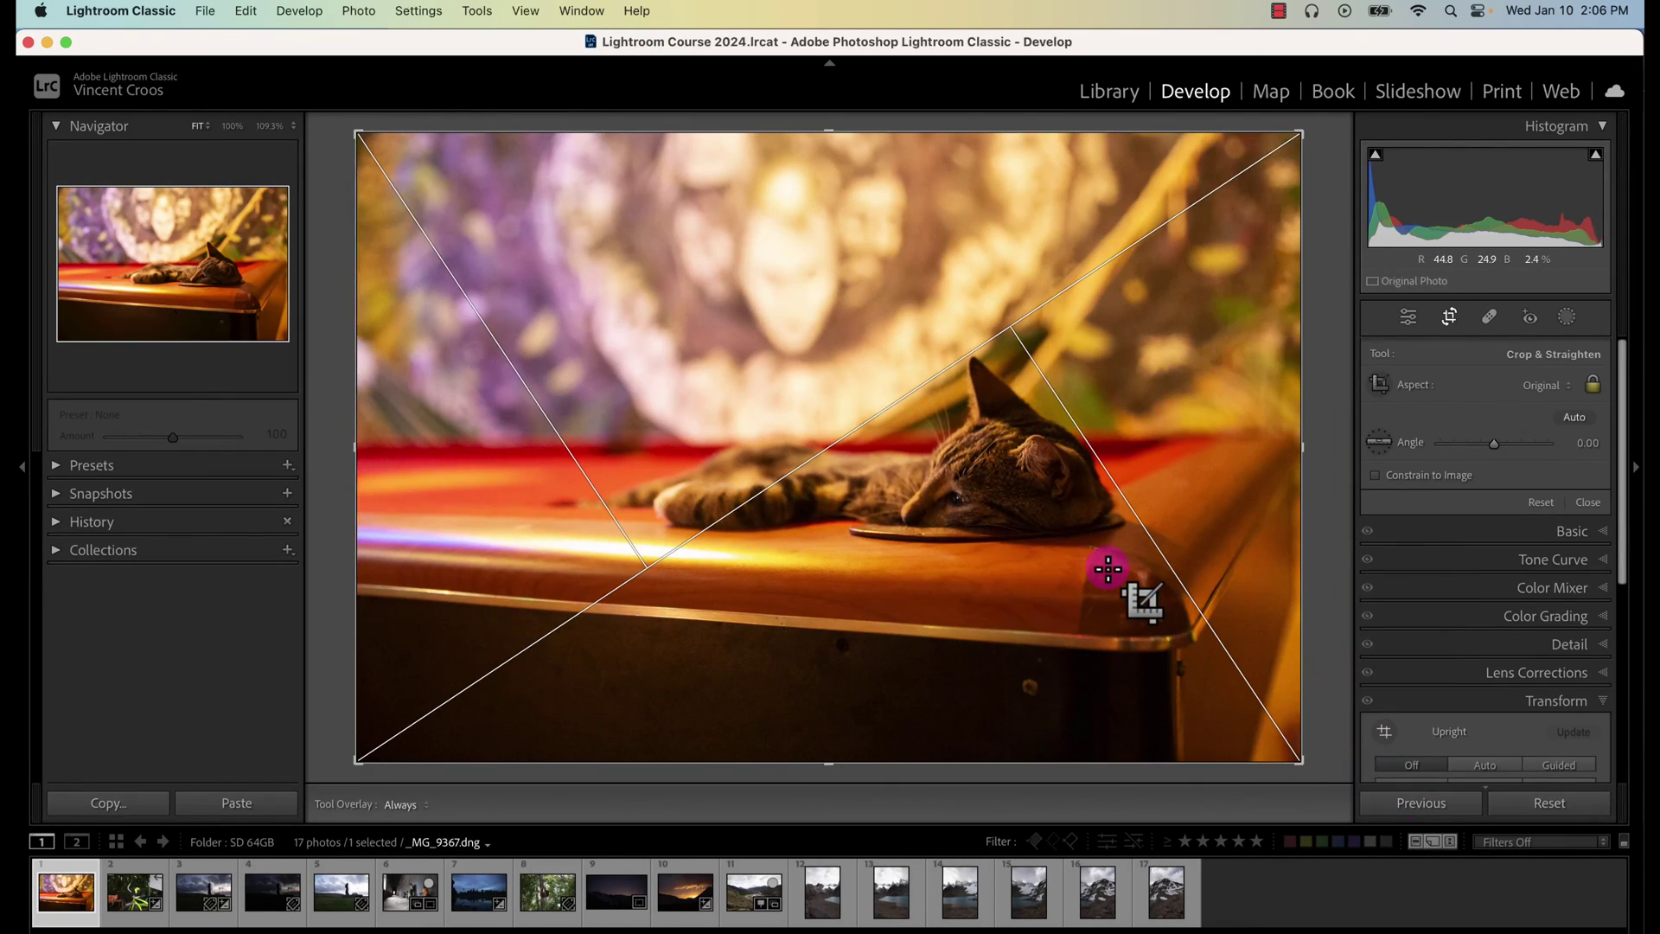
key("o")
key("o")
key("o")
key("o")
key("o")
key("o")
key("o")
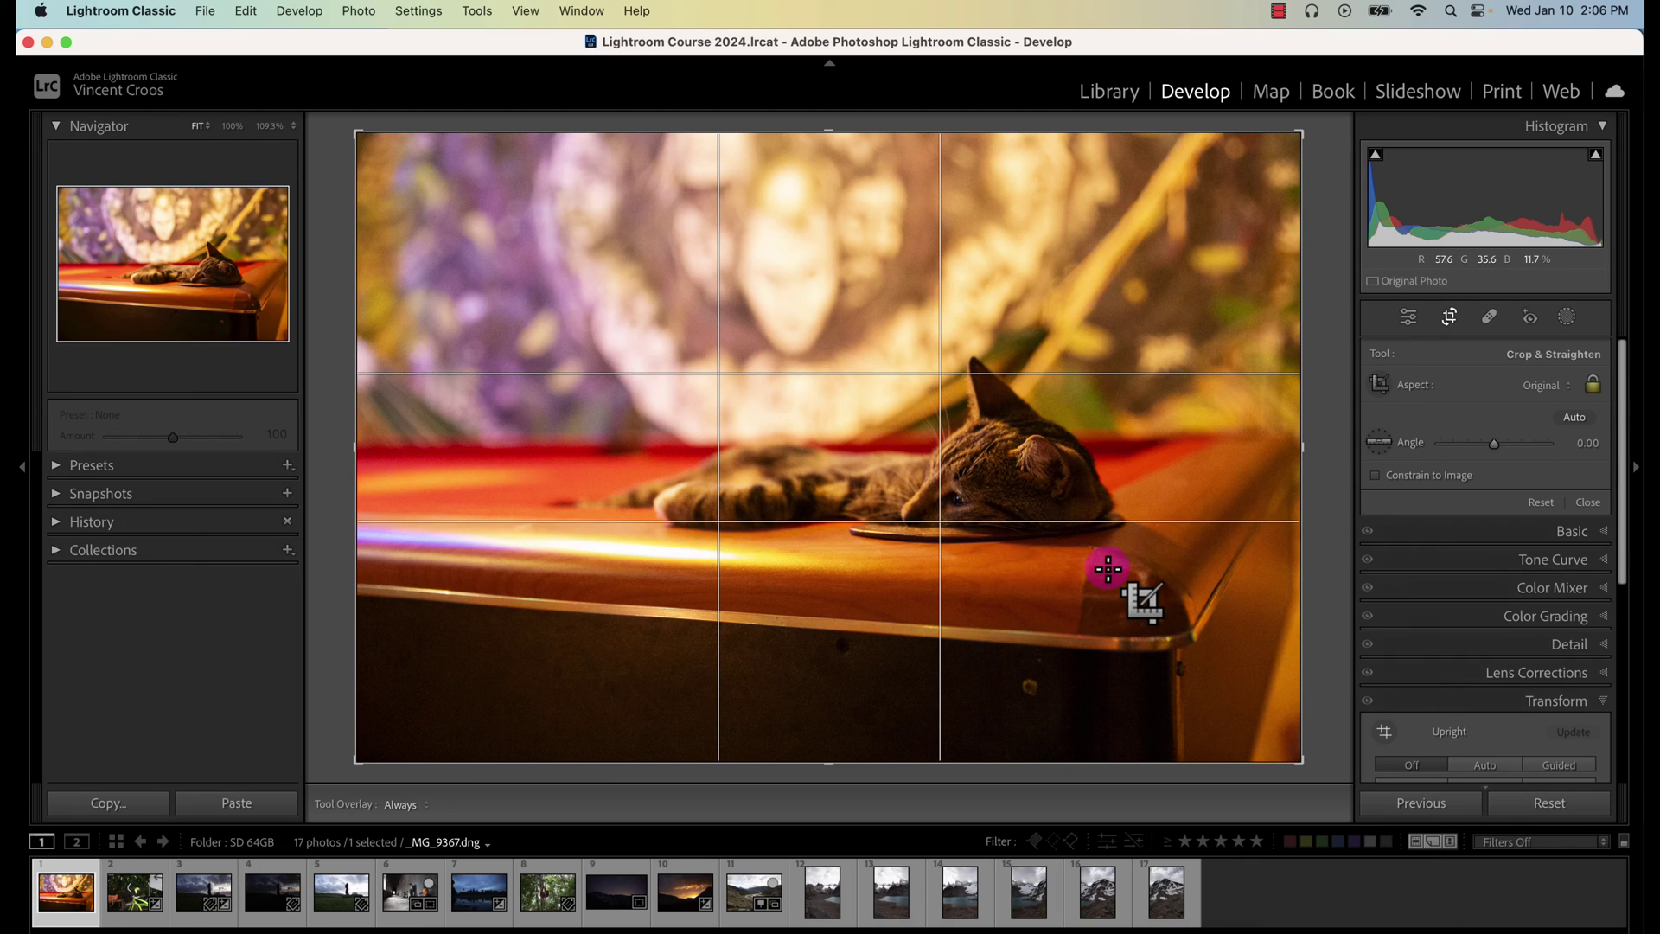
key("o")
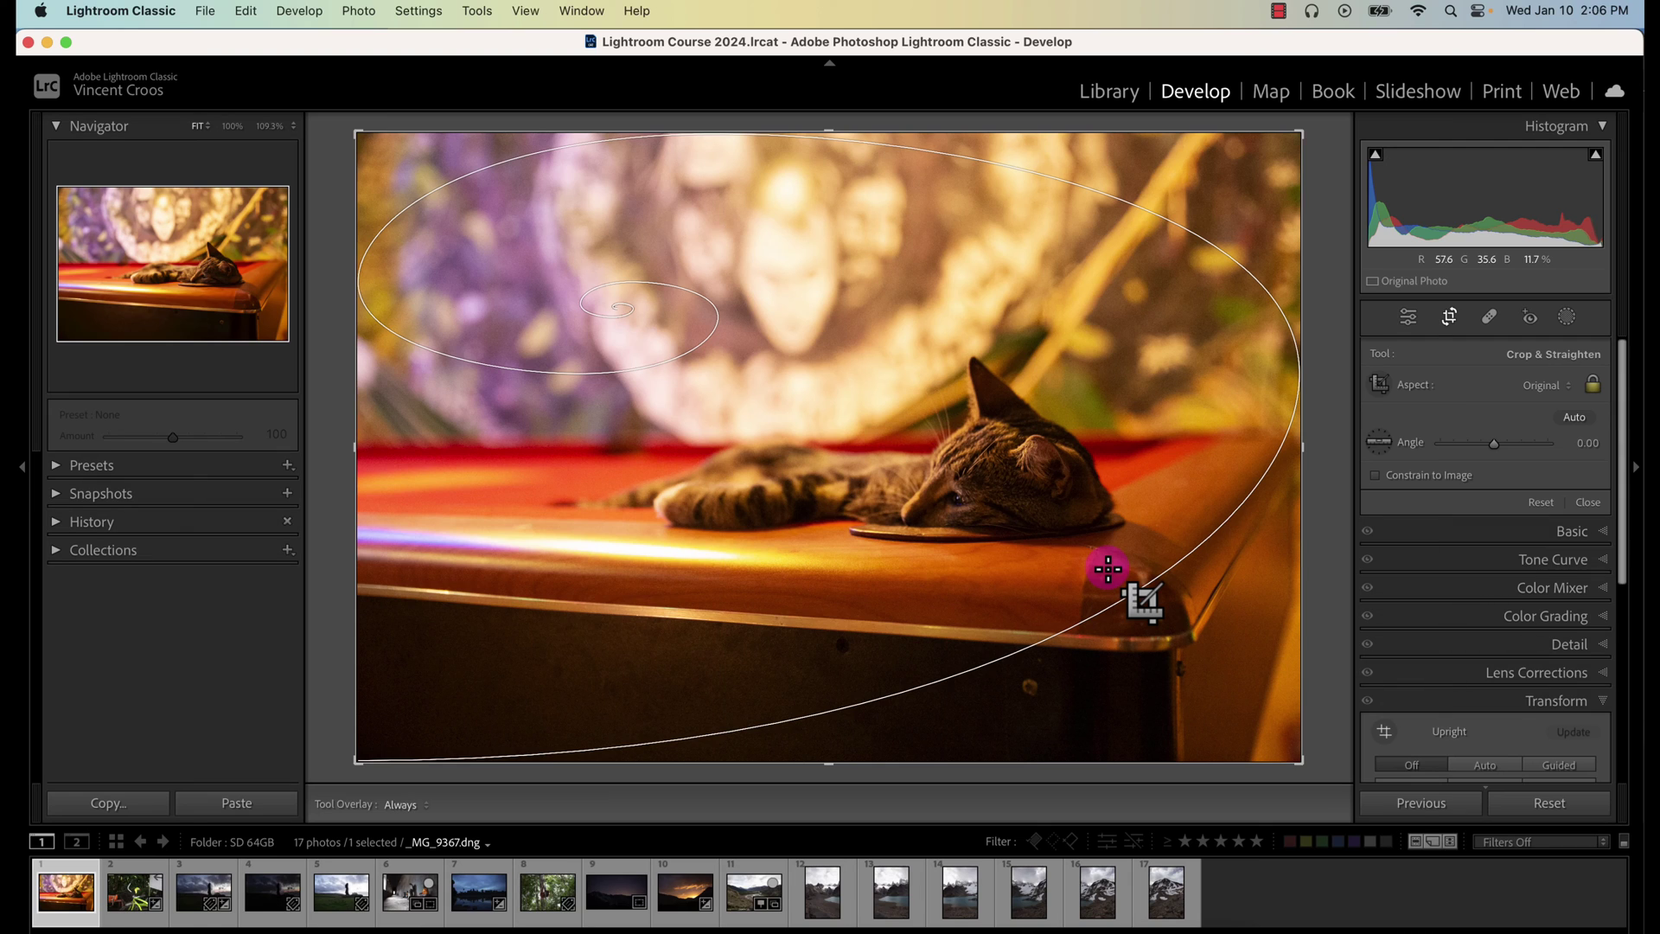
key("shift+o")
key("shift+o")
key("shift+o")
key("shift+o")
key("shift+o")
key("shift+o")
key("shift+o")
key("shift+o")
key("shift+o")
key("shift+o")
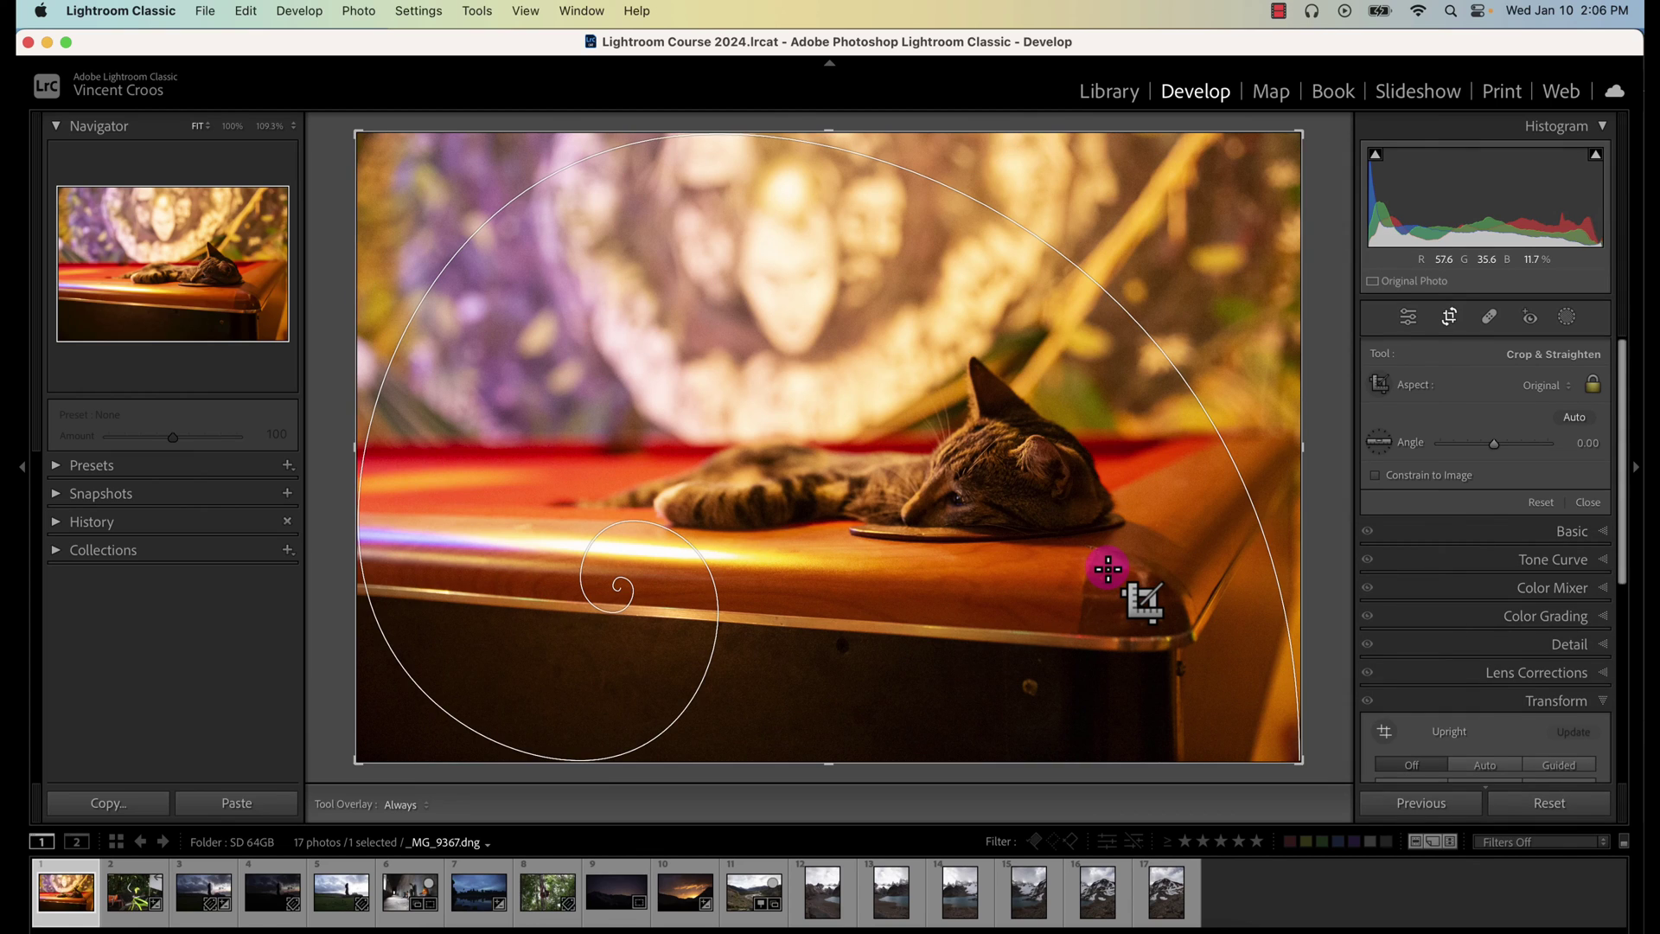